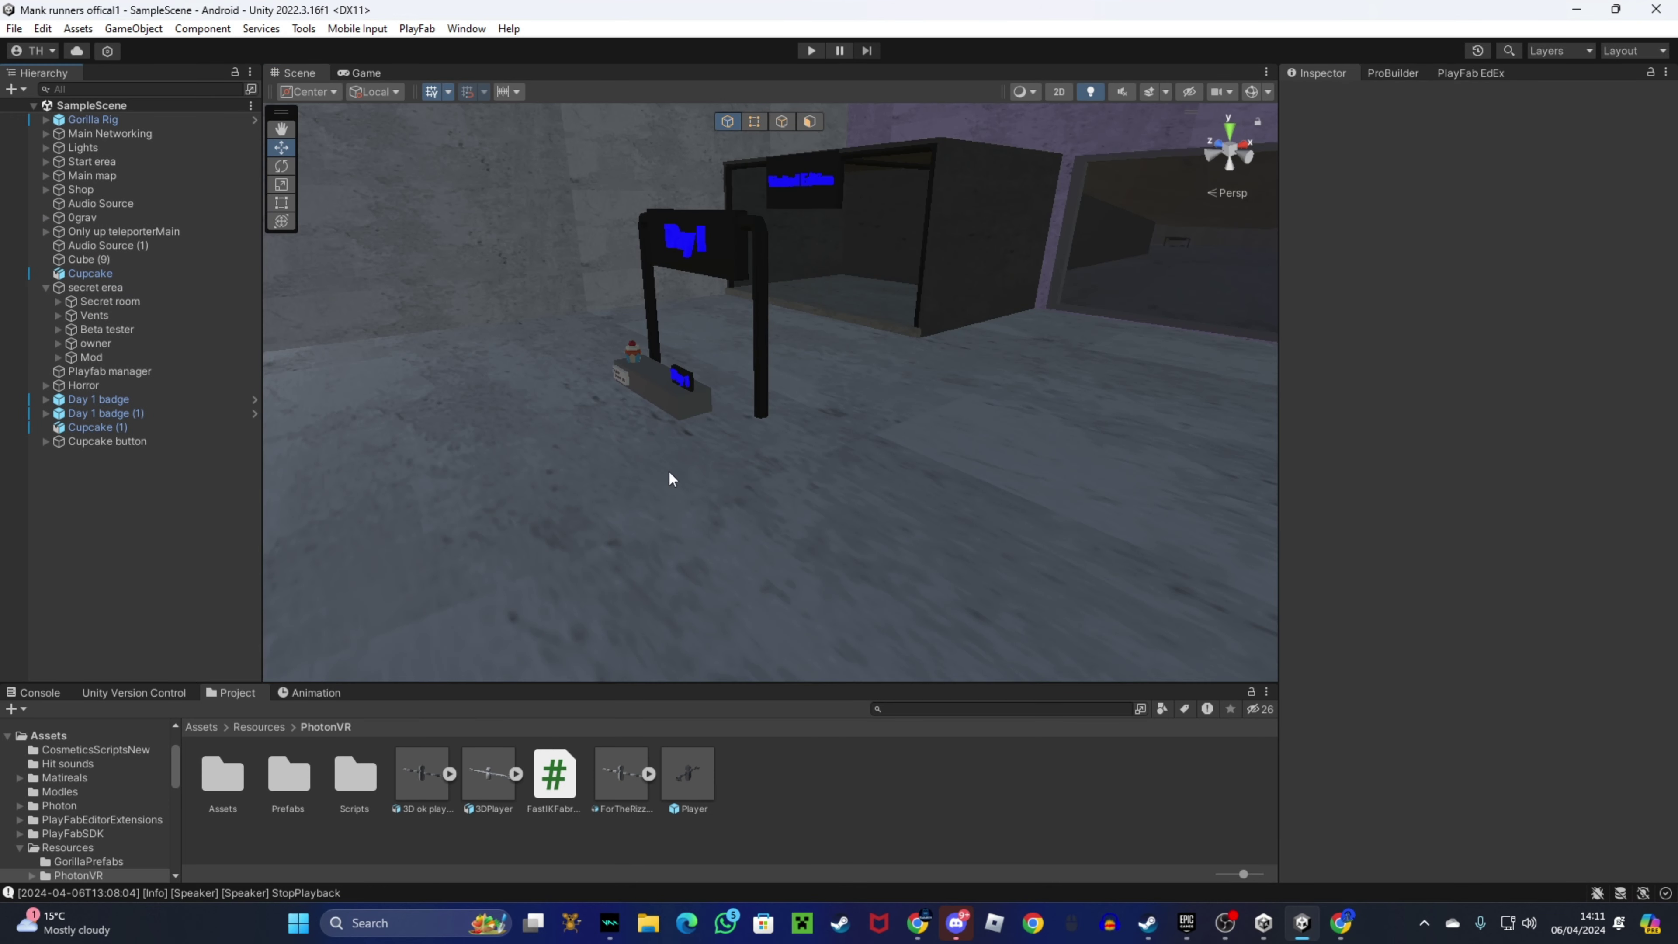
# Copy Cube, Cube (1) and Text (TMP) from the Cupcake button object and paste them at the scene's root level.
pyautogui.moveTo(826, 445); pyautogui.dragTo(1090, 473, button='right')
pyautogui.press('w')
pyautogui.click(45, 441)
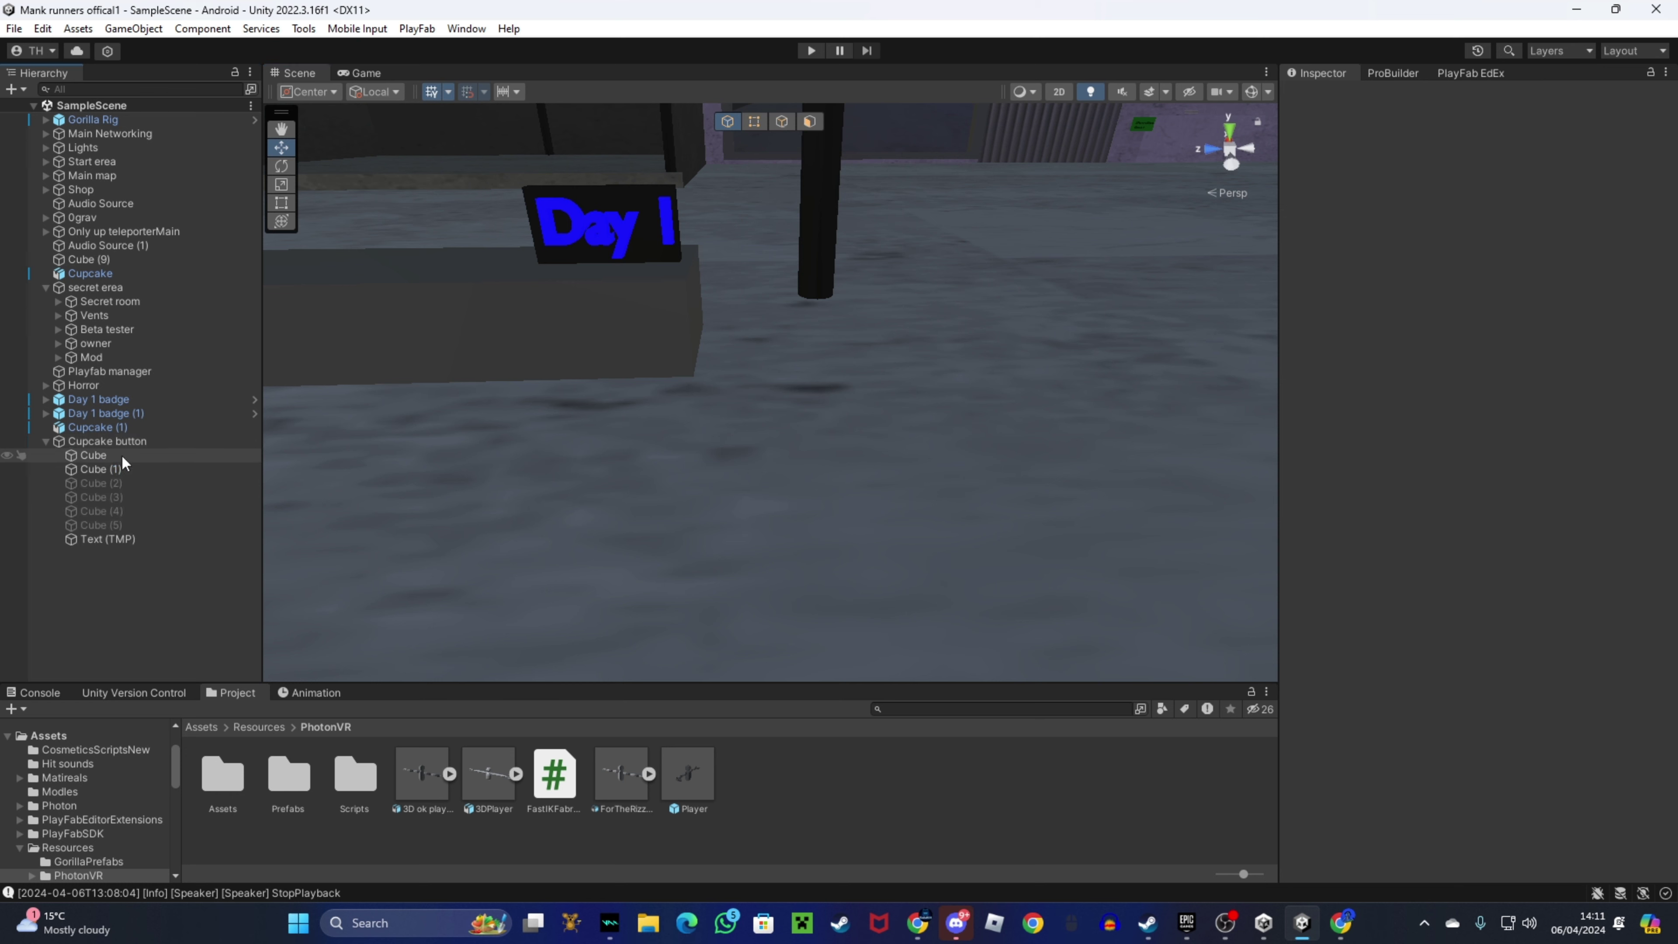
pyautogui.click(122, 455)
pyautogui.keyDown('shift'); pyautogui.click(124, 469); pyautogui.keyUp('shift')
pyautogui.keyDown('ctrl'); pyautogui.click(135, 540); pyautogui.keyUp('ctrl')
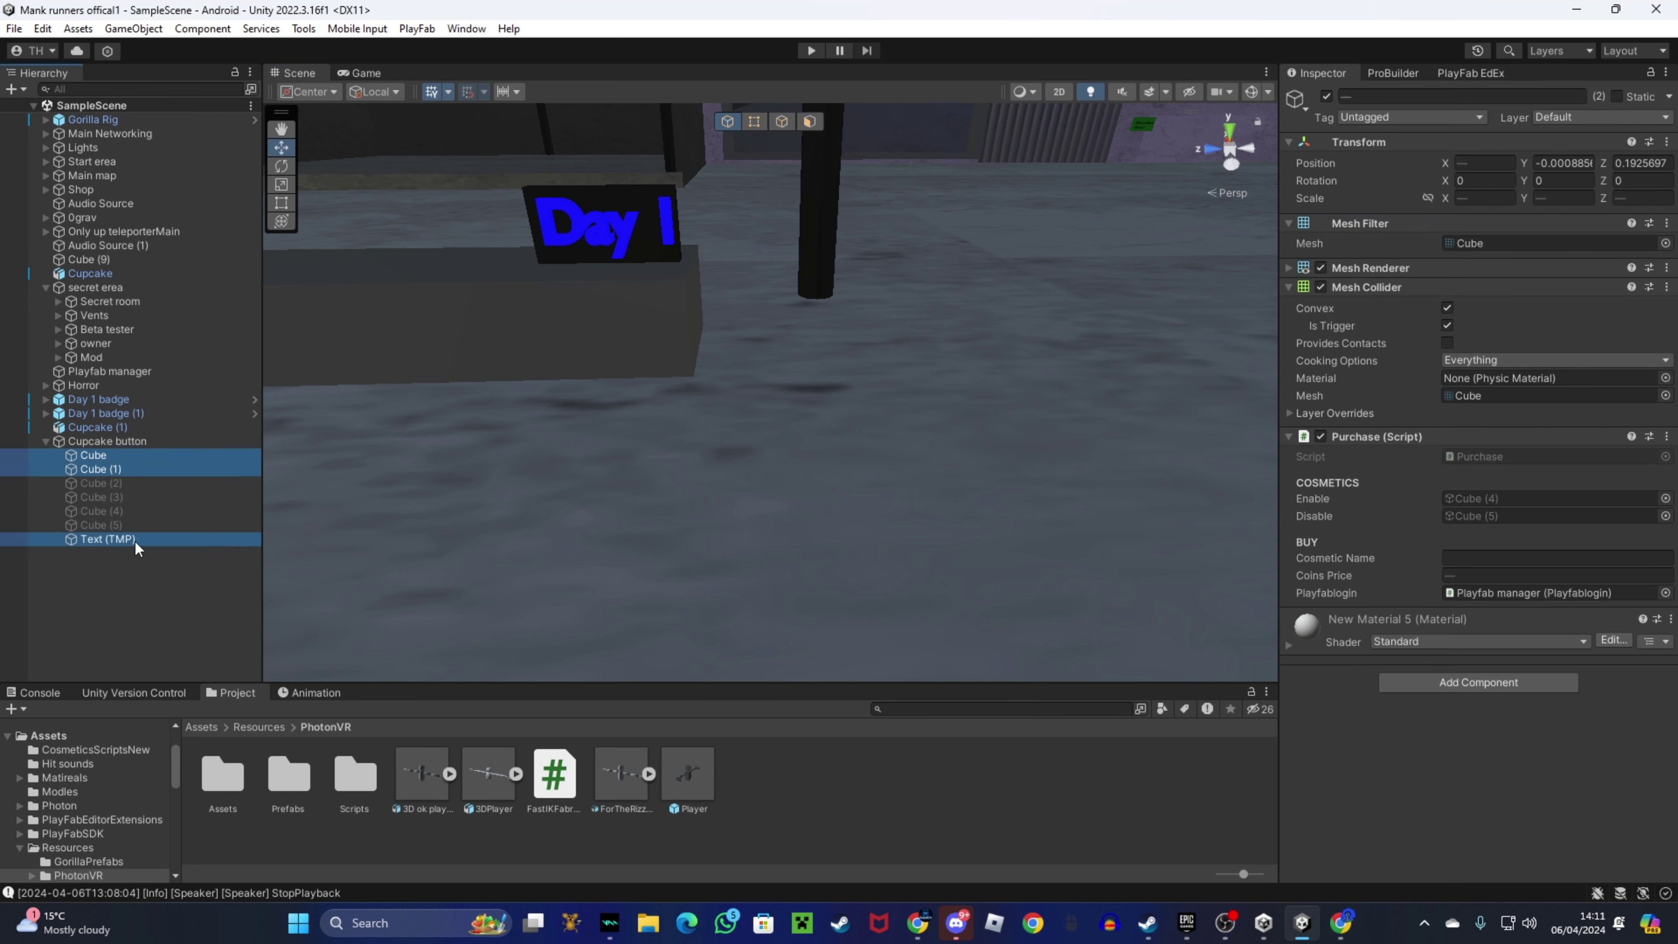
pyautogui.rightClick(132, 455)
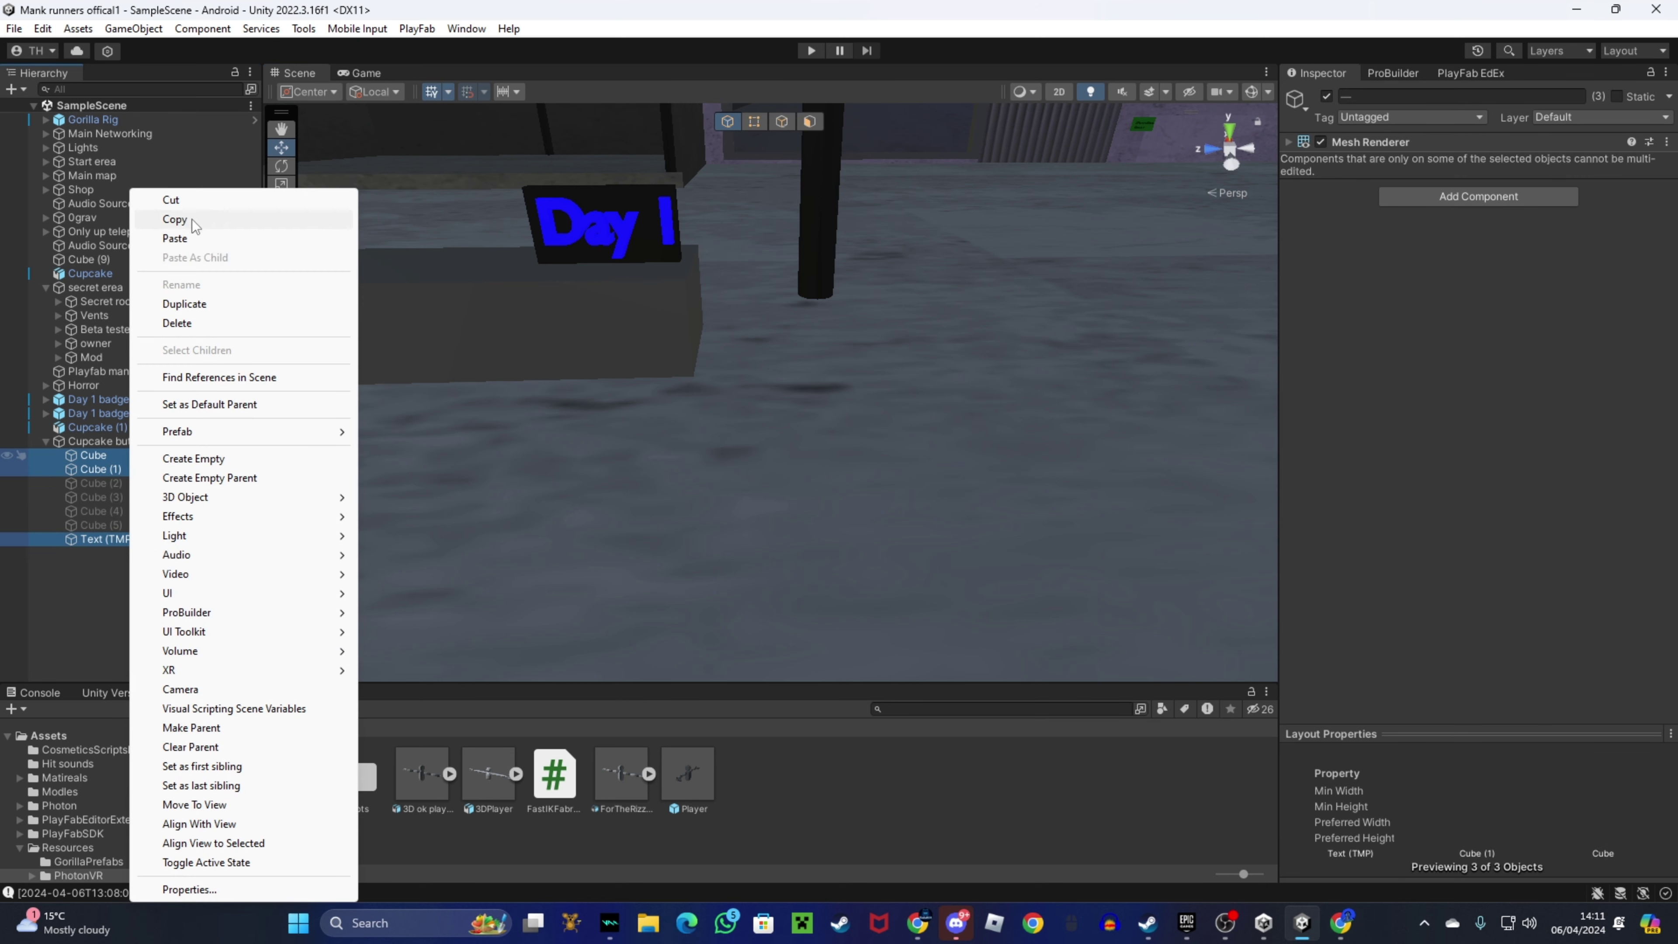
pyautogui.click(190, 219)
pyautogui.click(46, 441)
pyautogui.rightClick(85, 537)
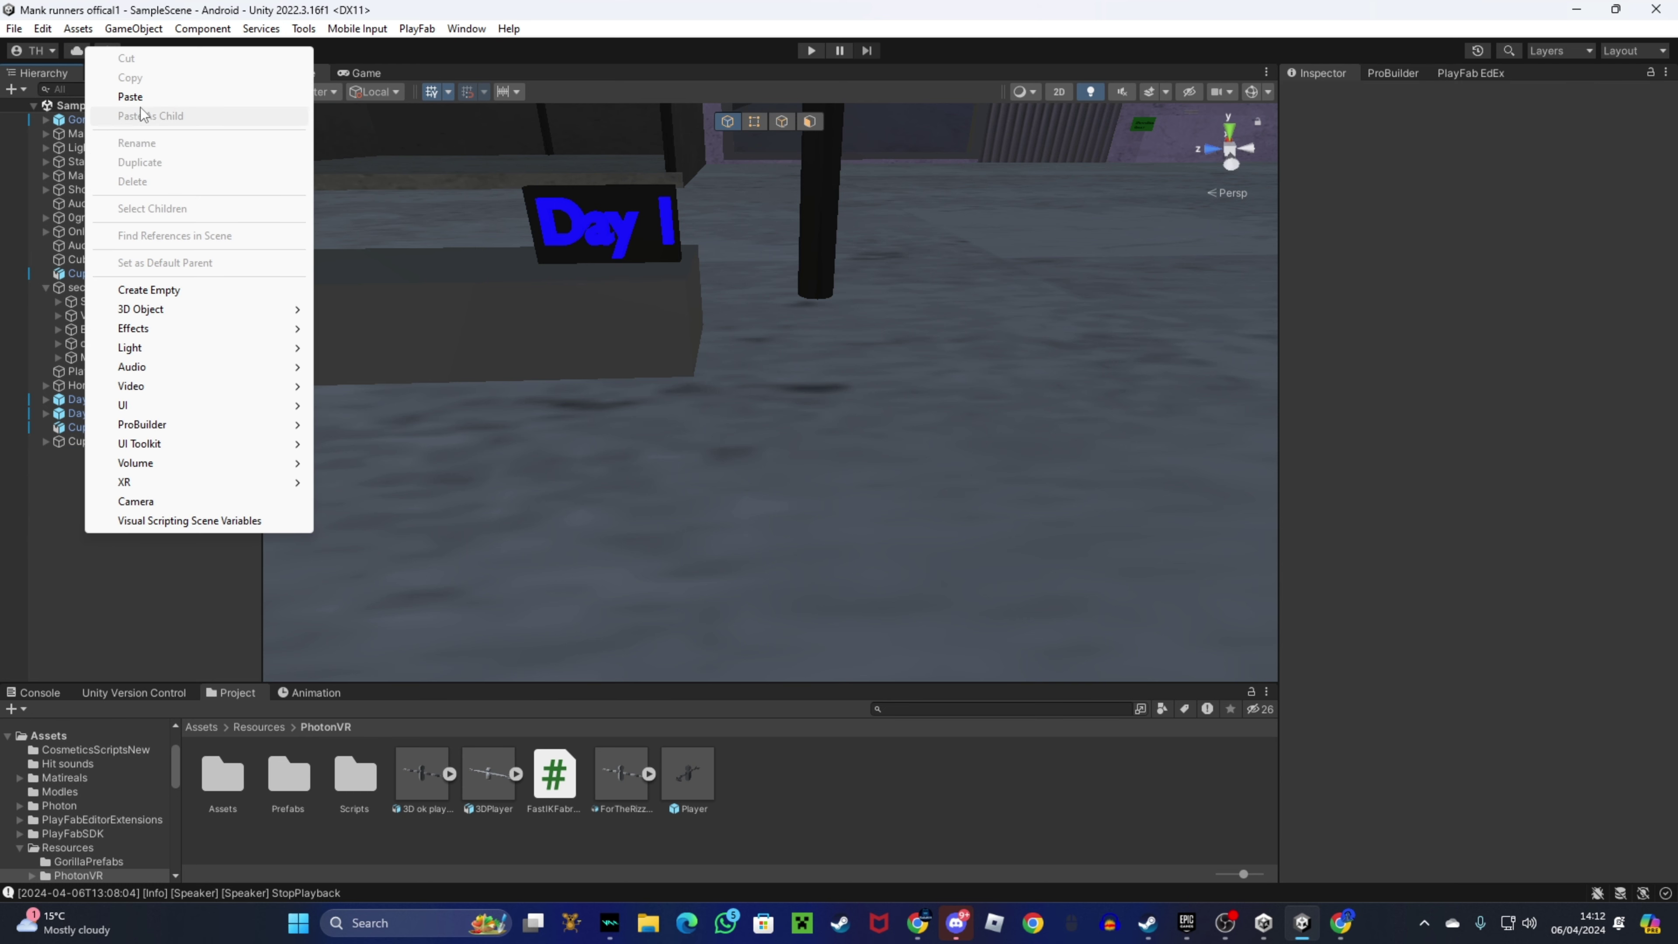
pyautogui.click(142, 97)
# Move the pasted price sign along the counter so it sits on the front face below the Day 1 badge.
pyautogui.keyDown('alt'); pyautogui.moveTo(396, 344); pyautogui.dragTo(452, 351); pyautogui.keyUp('alt')
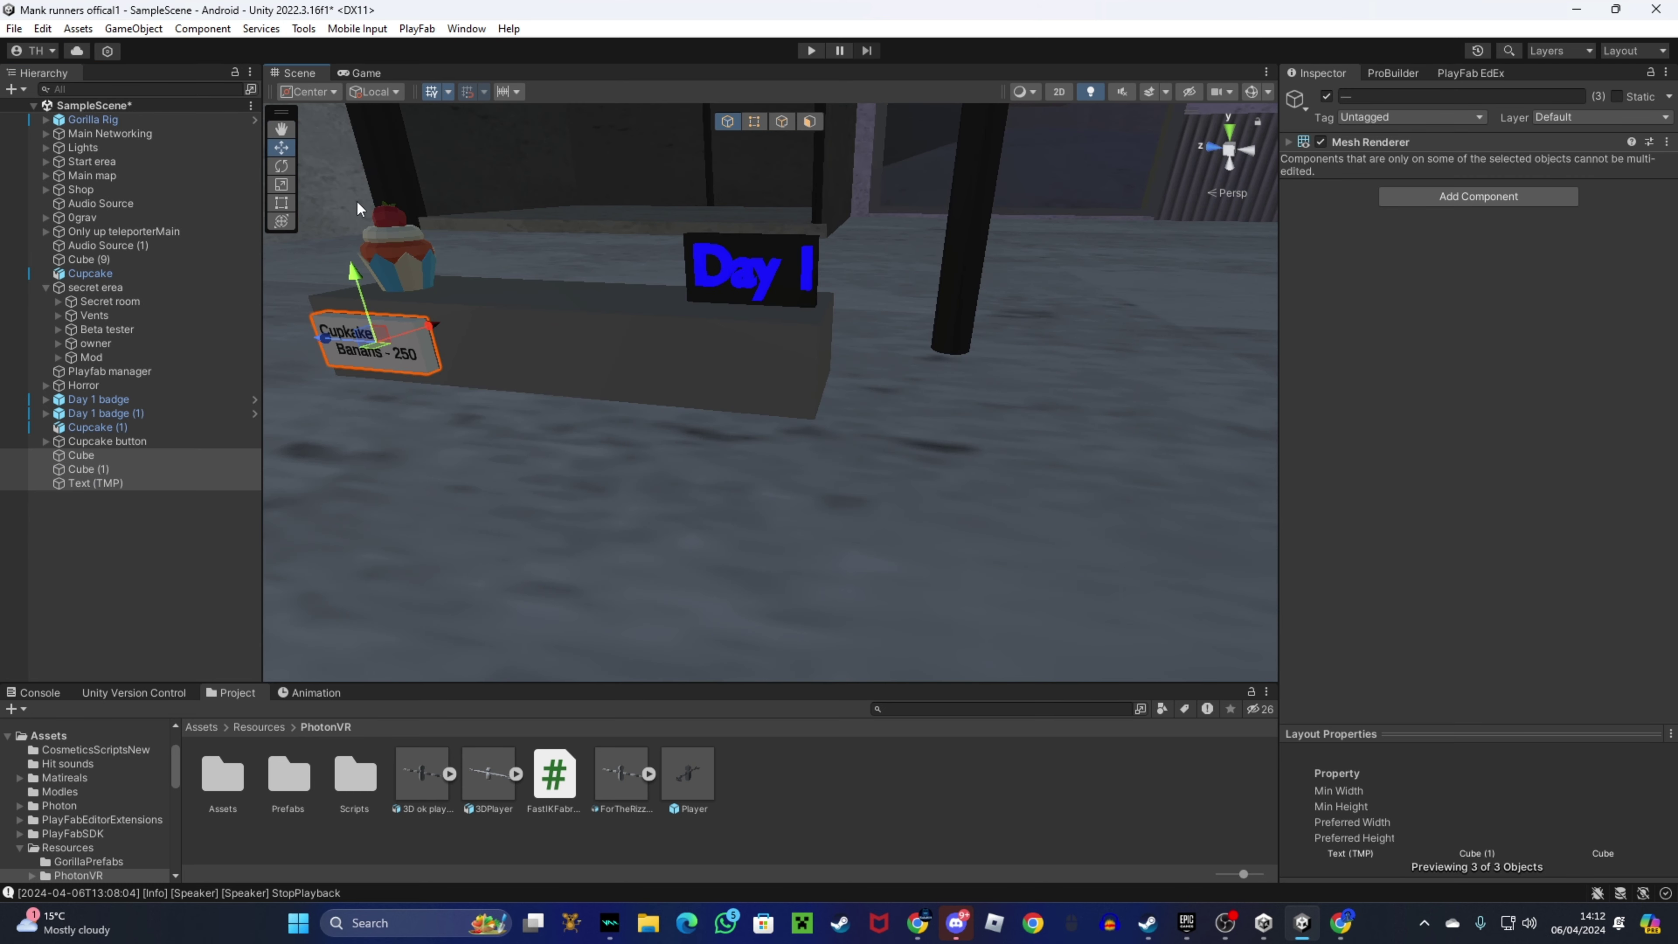
pyautogui.moveTo(332, 352); pyautogui.dragTo(652, 473)
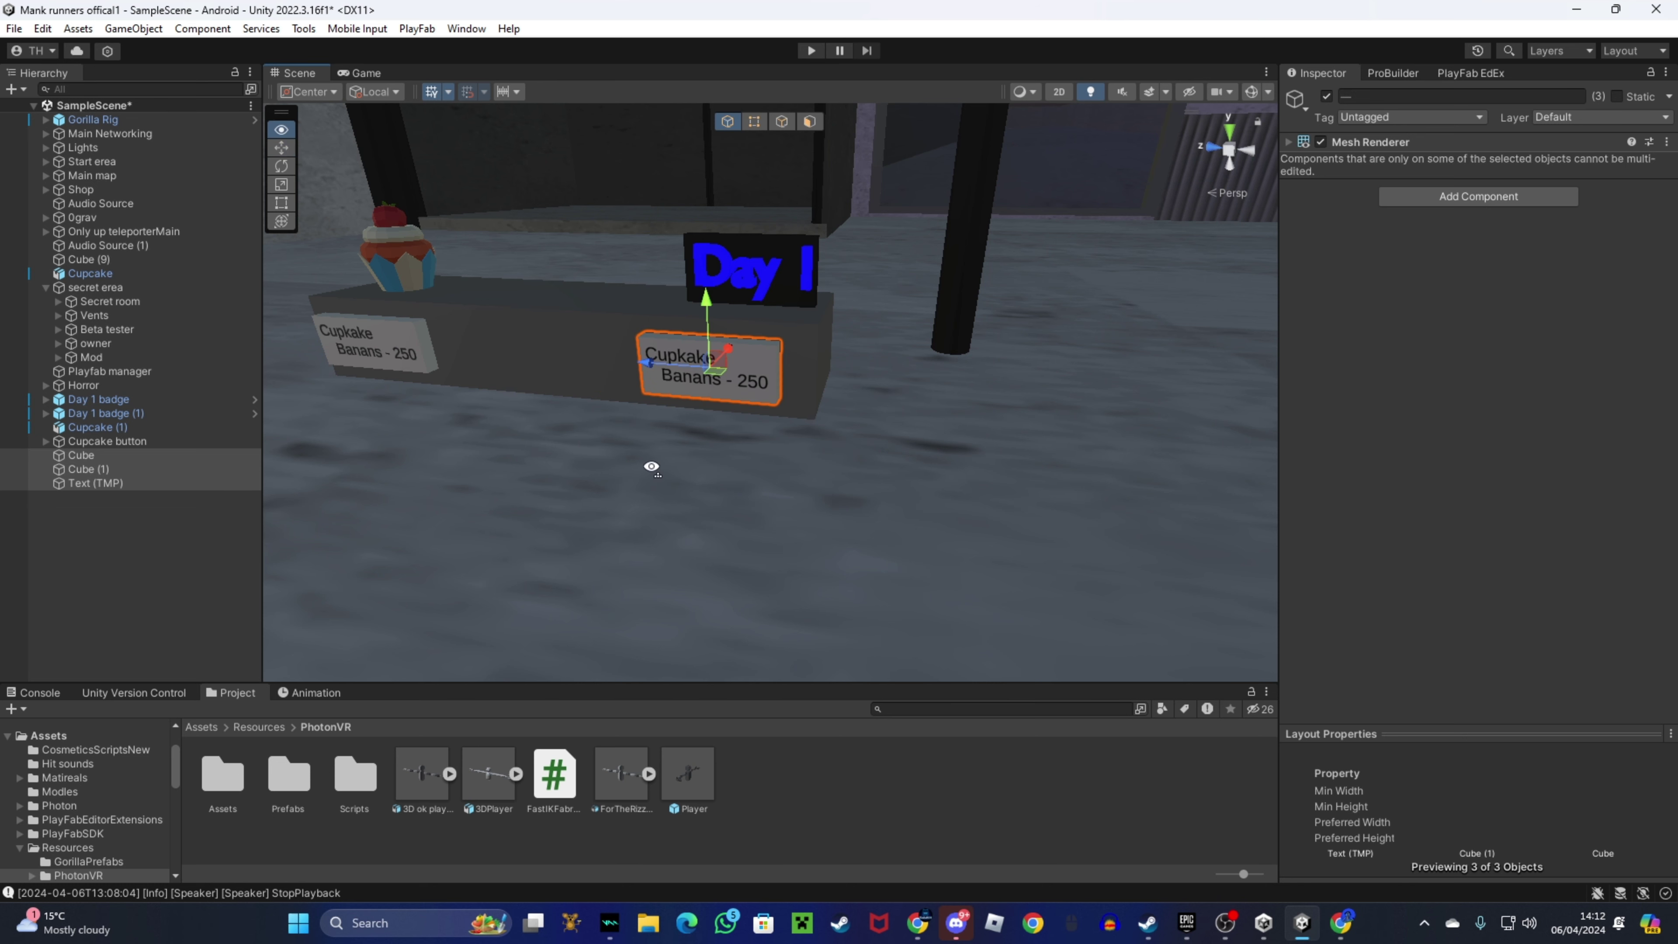
pyautogui.moveTo(652, 473); pyautogui.dragTo(723, 472, button='middle')
pyautogui.scroll(-3, 849, 330)
# Shift the Day 1 badge along Z to about -10.995, centring it above its price sign.
pyautogui.click(845, 343)
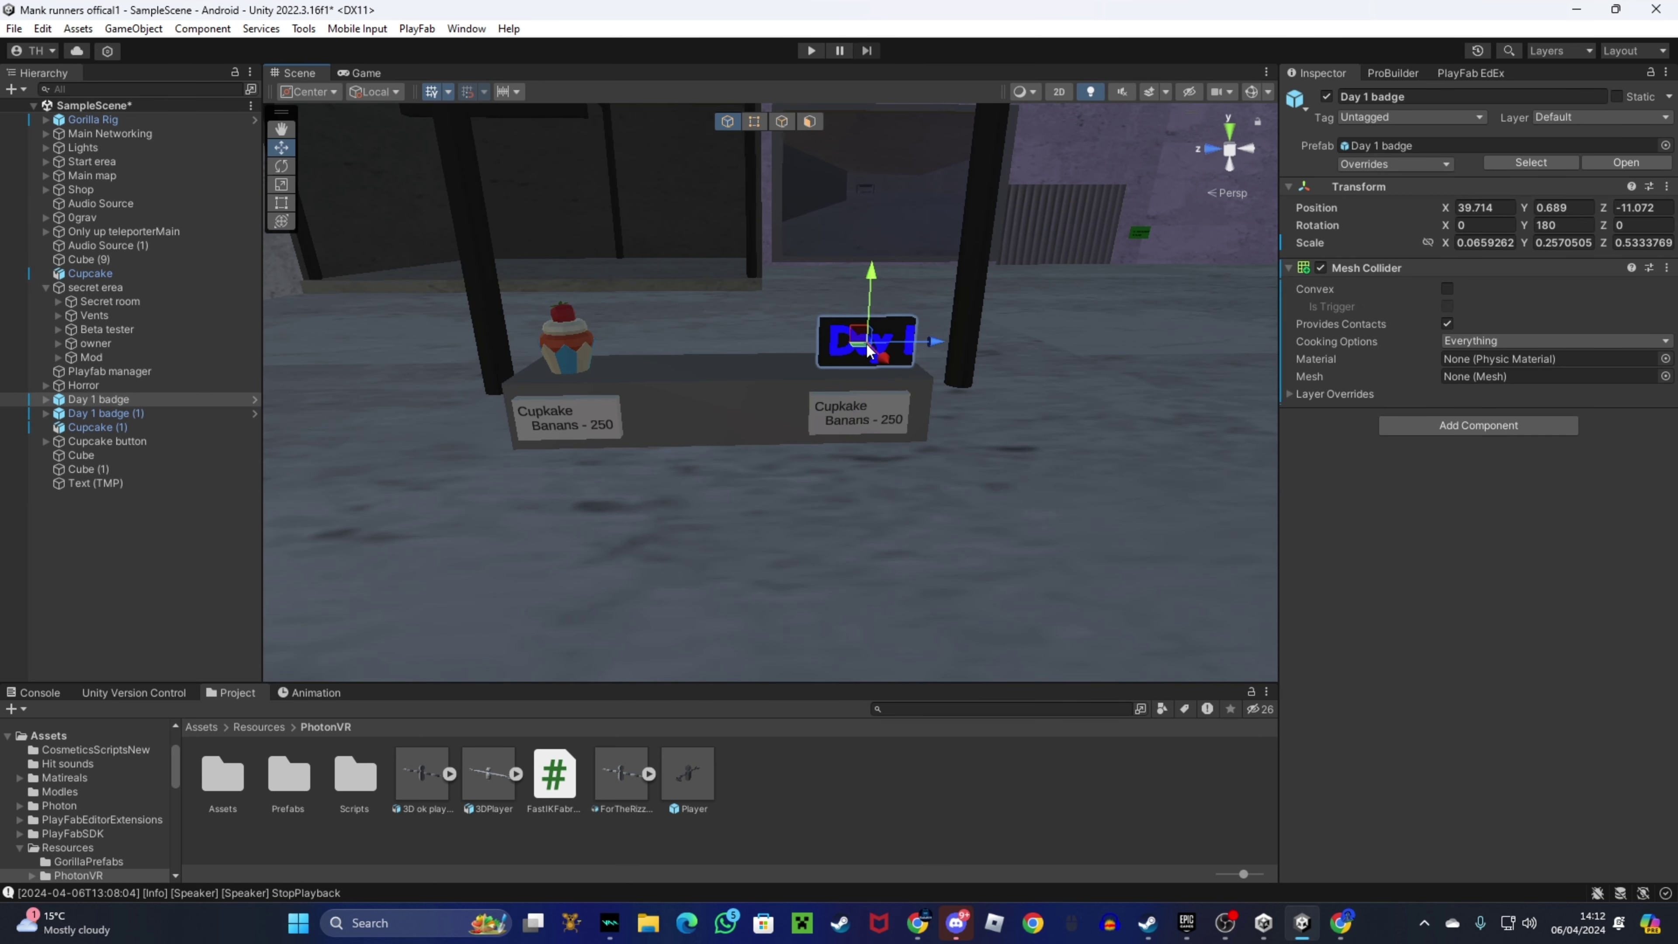
pyautogui.moveTo(923, 352); pyautogui.dragTo(944, 529, button='right')
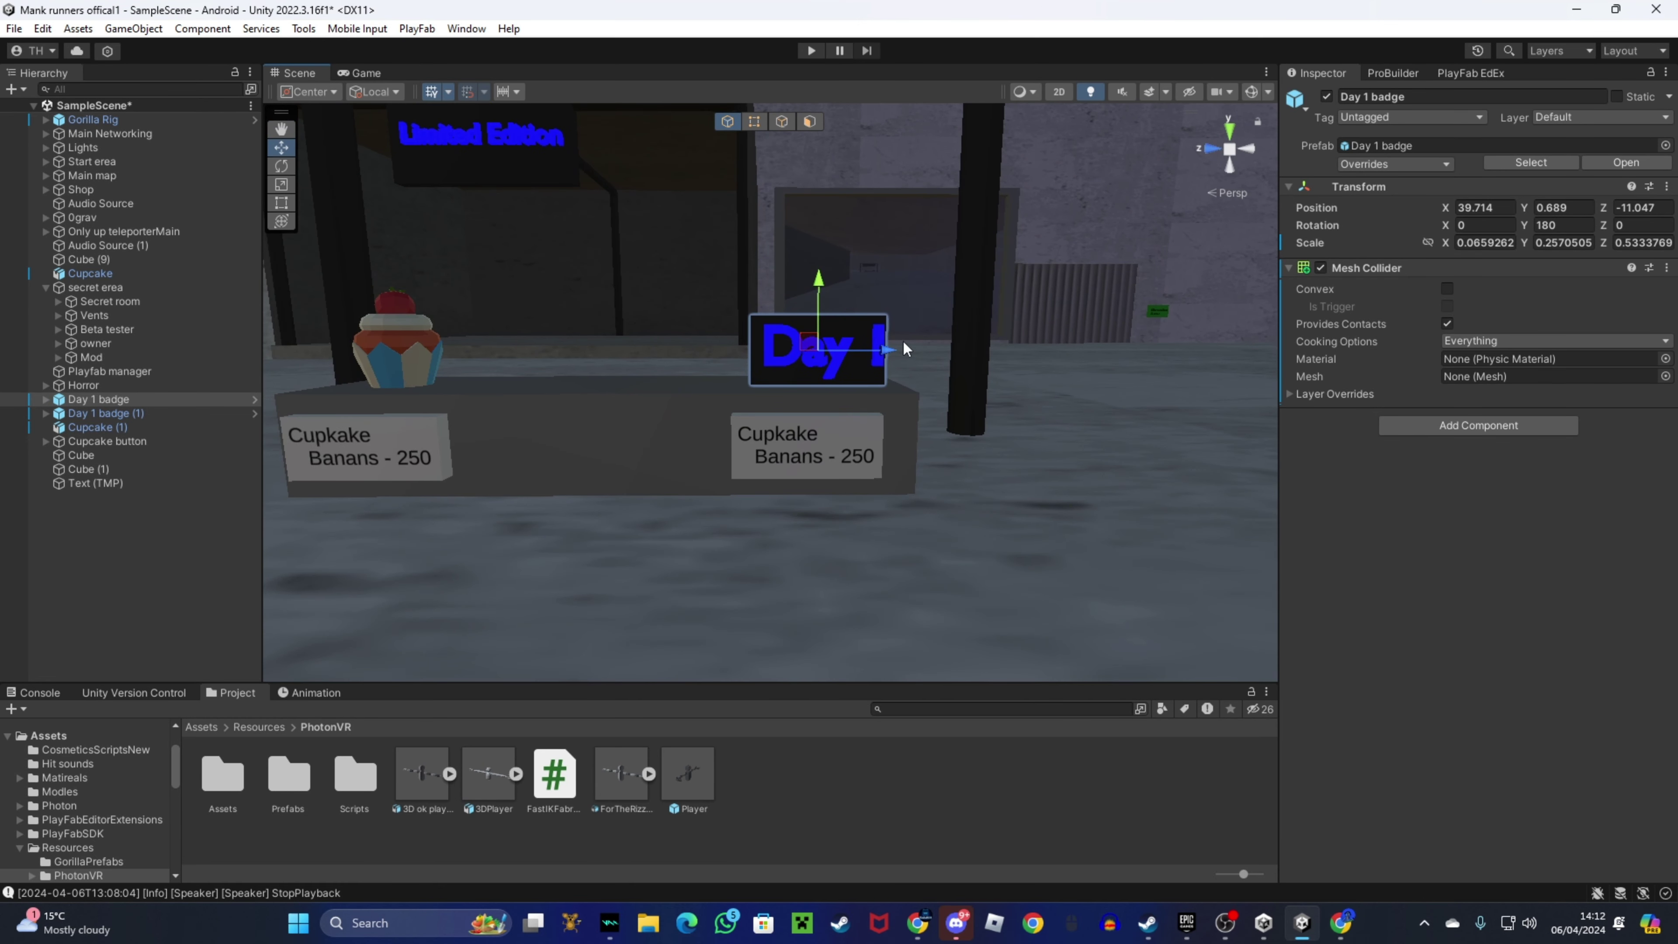
pyautogui.moveTo(887, 357); pyautogui.dragTo(873, 360)
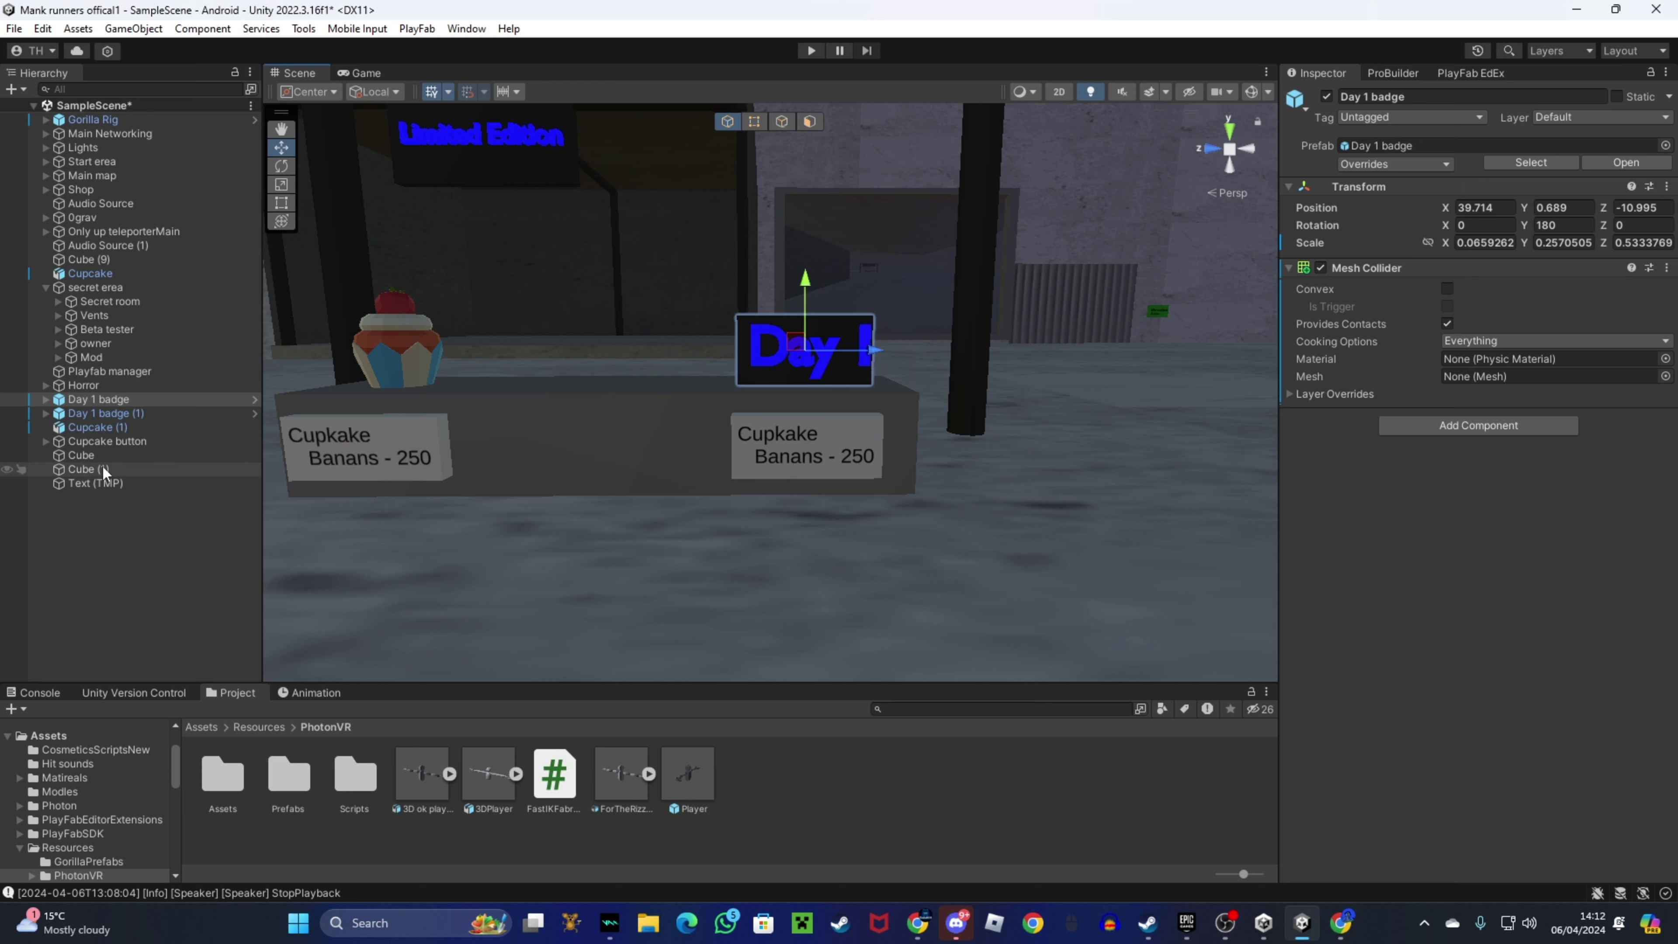
# Delete the pasted Cube (1) from the scene root, keeping the pasted Cube with the 250 coins price.
pyautogui.click(81, 466)
pyautogui.keyDown('shift'); pyautogui.click(87, 453); pyautogui.keyUp('shift')
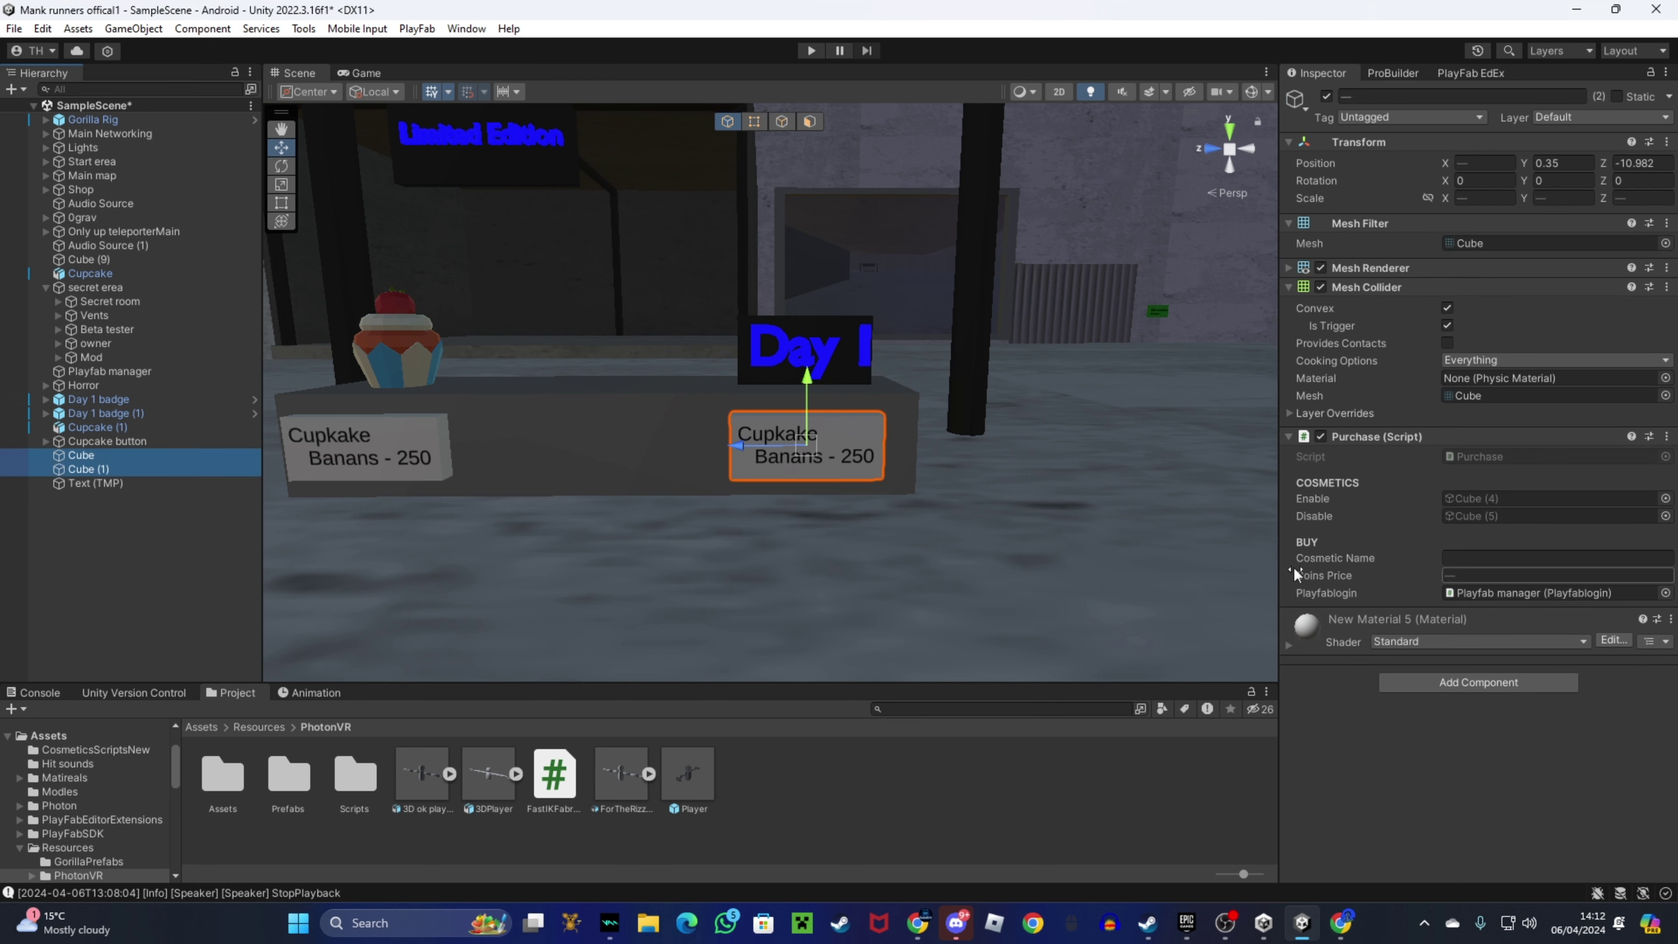
pyautogui.click(111, 455)
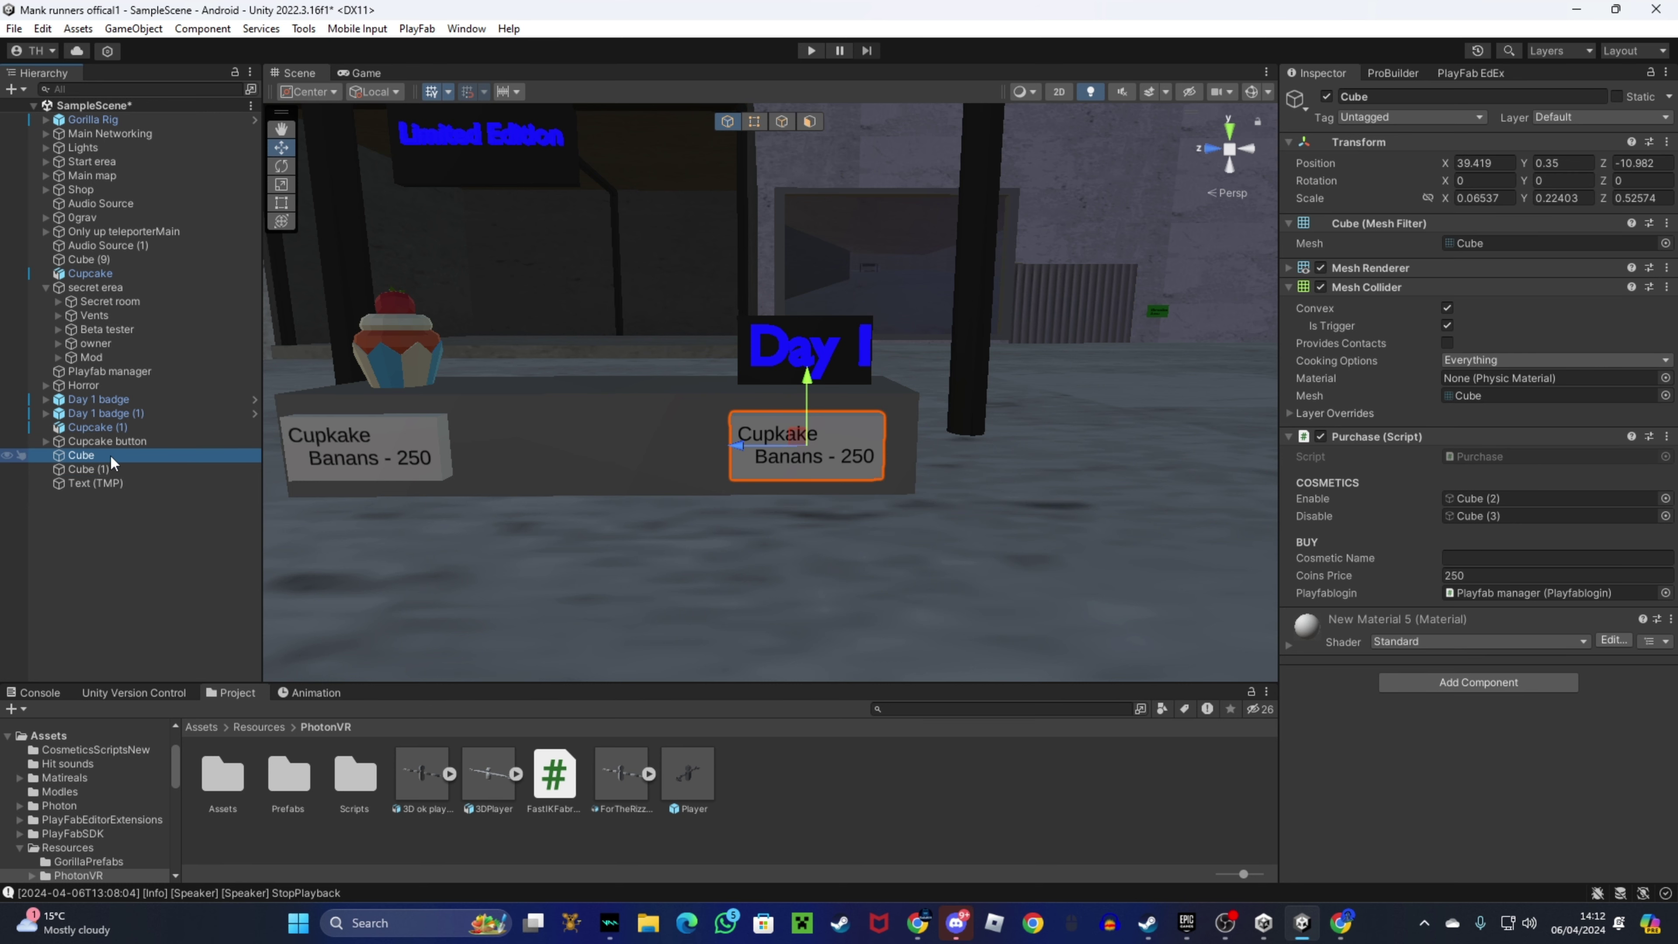
pyautogui.click(110, 469)
pyautogui.rightClick(128, 471)
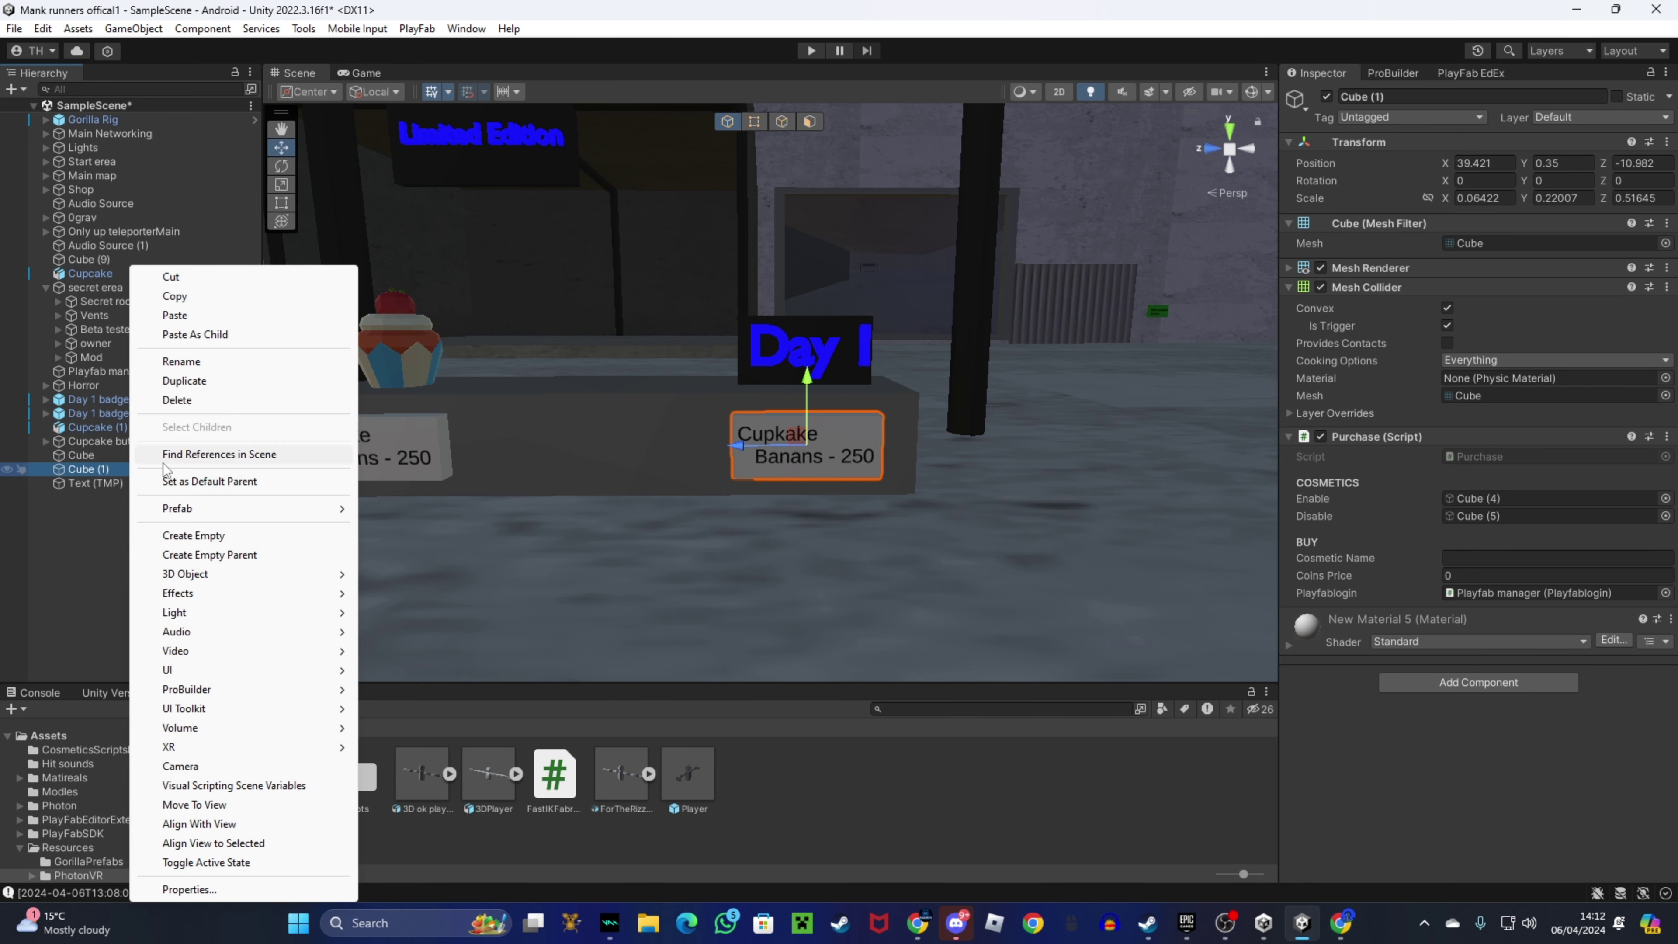
pyautogui.click(177, 400)
# Replace "Cupkake" in the pasted Text (TMP) with "Dat 1 Badge", keeping the price line.
pyautogui.moveTo(598, 421); pyautogui.dragTo(565, 440, button='right')
pyautogui.click(98, 468)
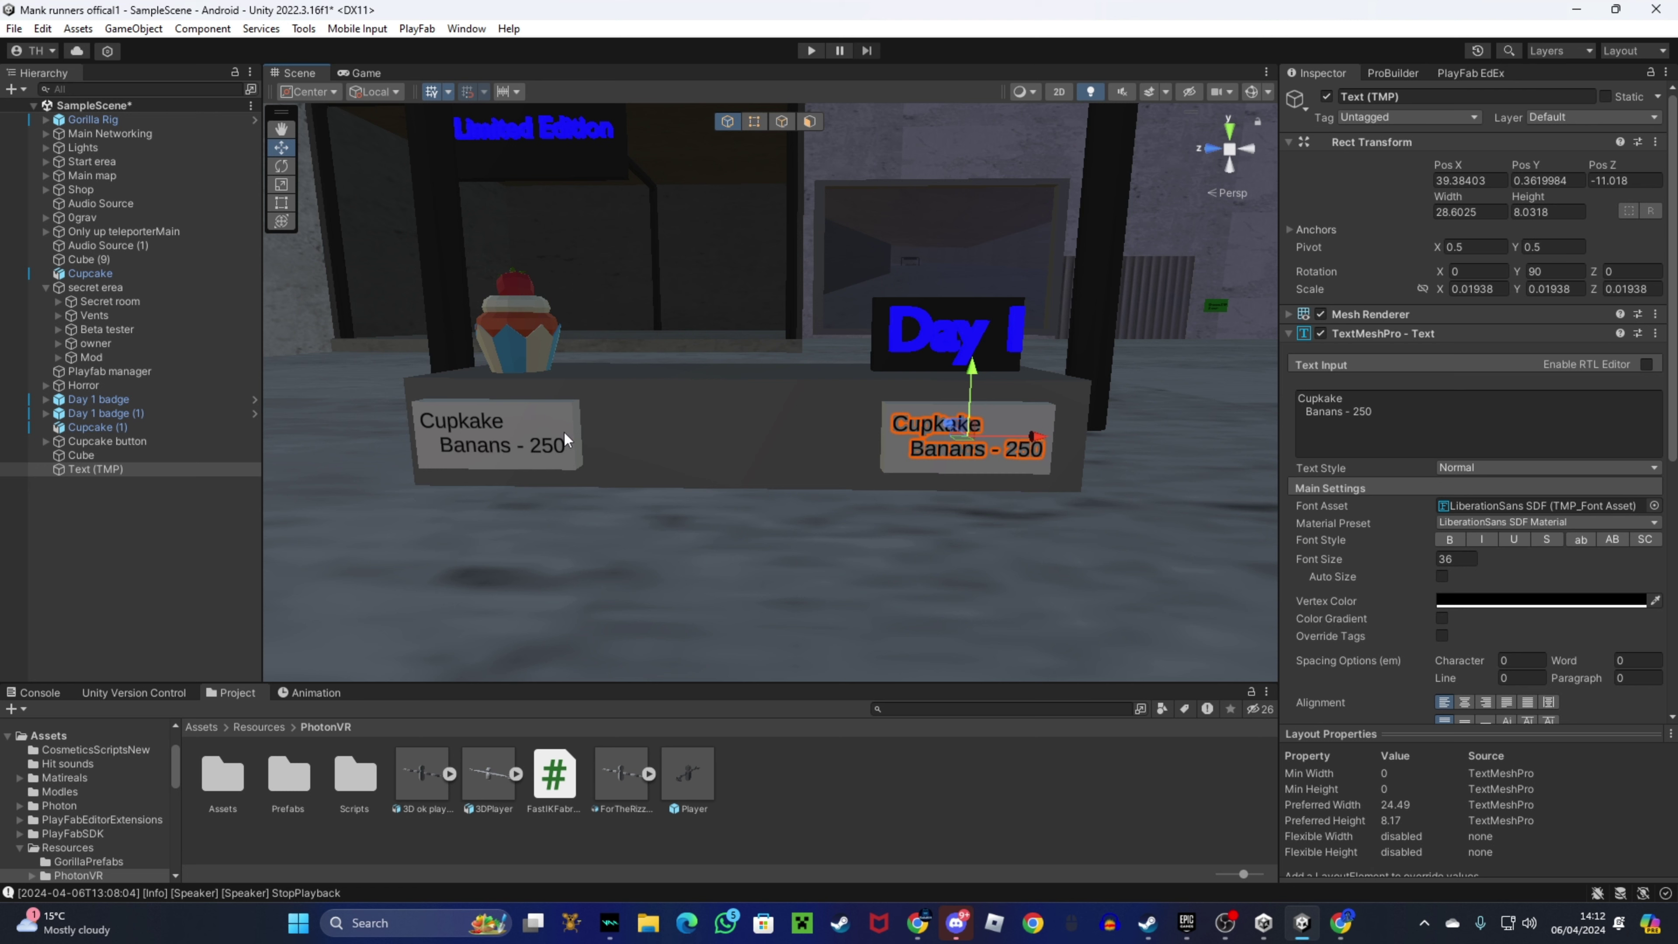
pyautogui.click(1346, 410)
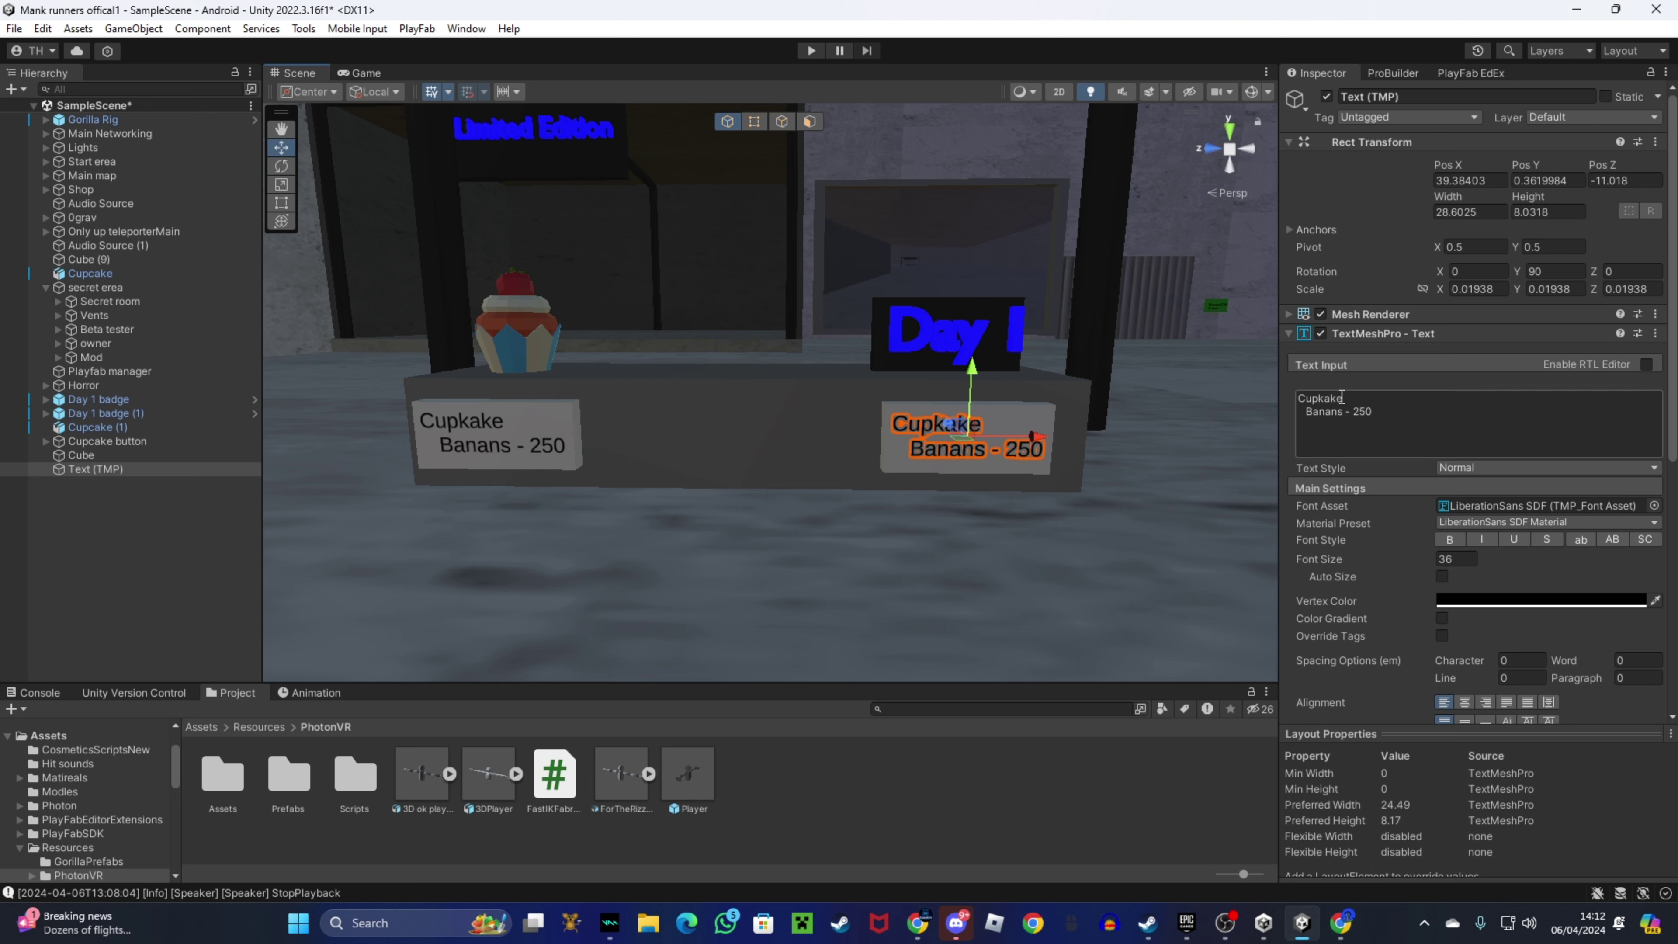
pyautogui.moveTo(1341, 396); pyautogui.dragTo(1308, 383)
pyautogui.write('Dat 1')
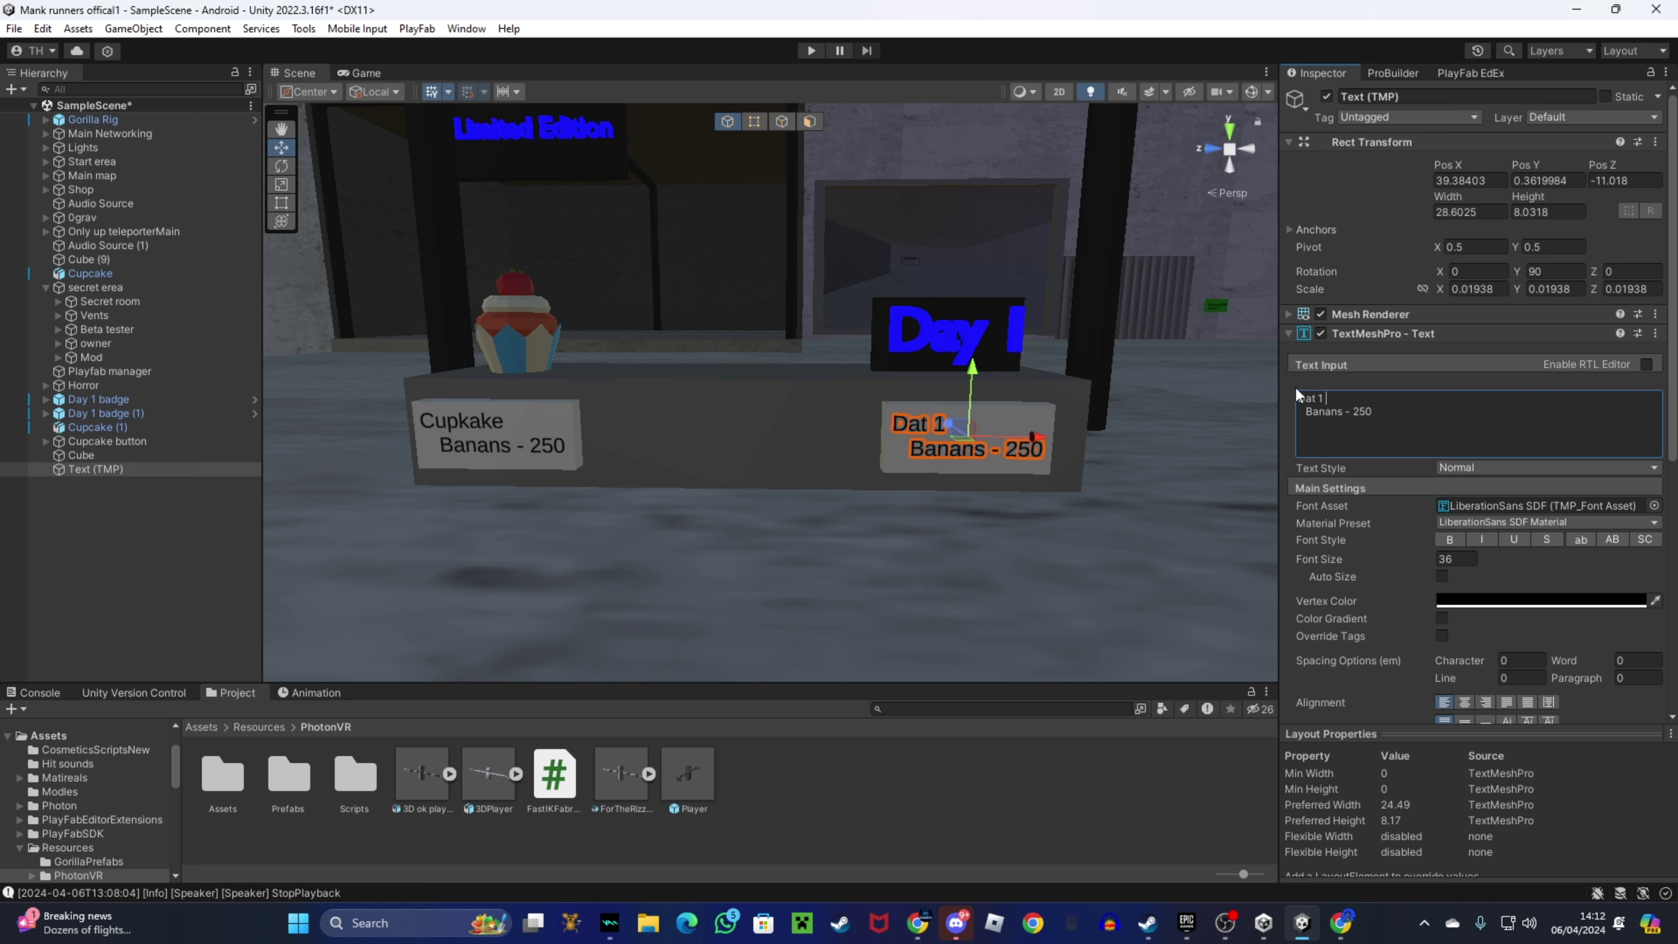
pyautogui.write('Badge')
pyautogui.click(1308, 412)
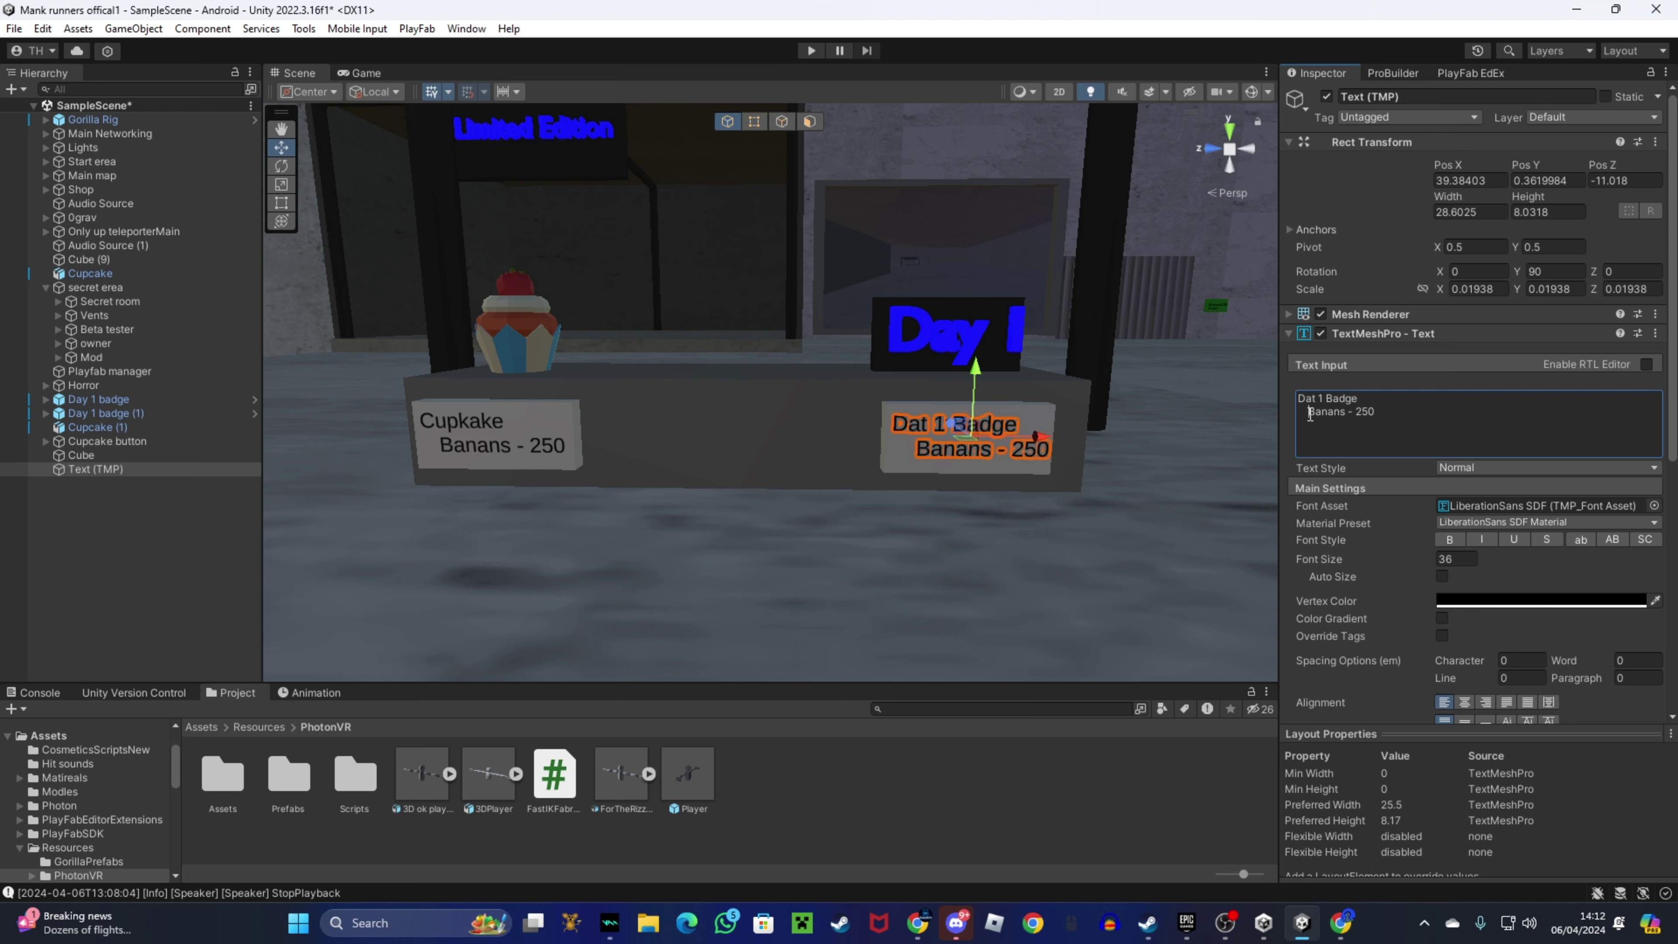
# Correct the first line of the pasted sign's text to "Day 1 Badge".
pyautogui.click(120, 603)
pyautogui.click(95, 468)
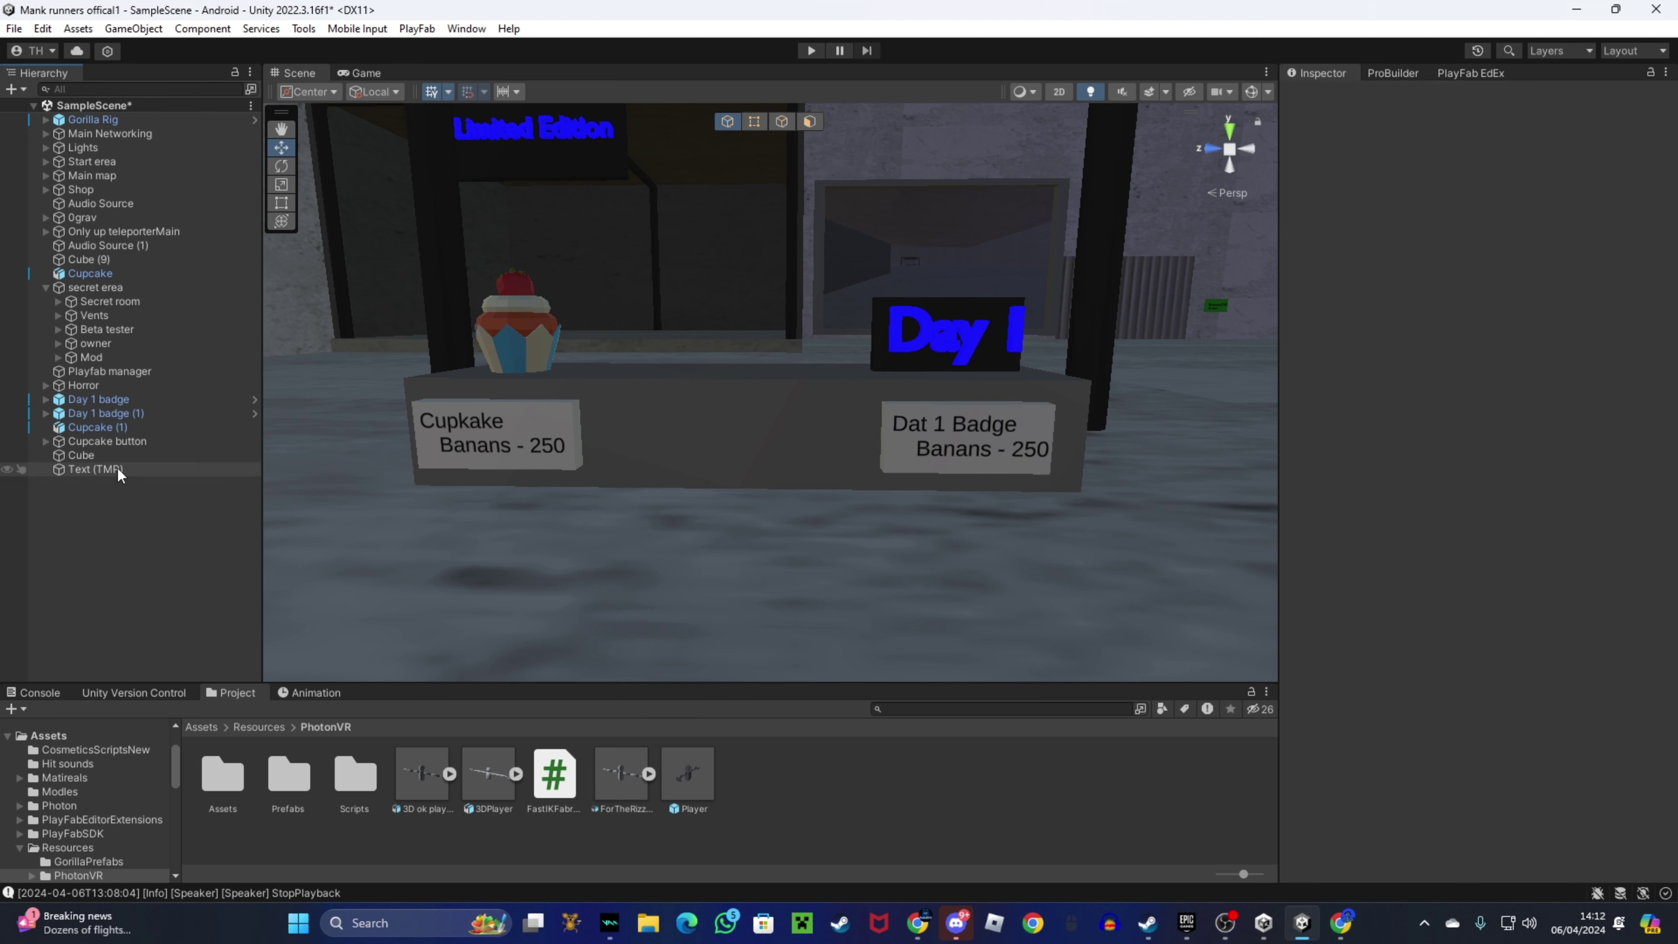
pyautogui.click(1318, 397)
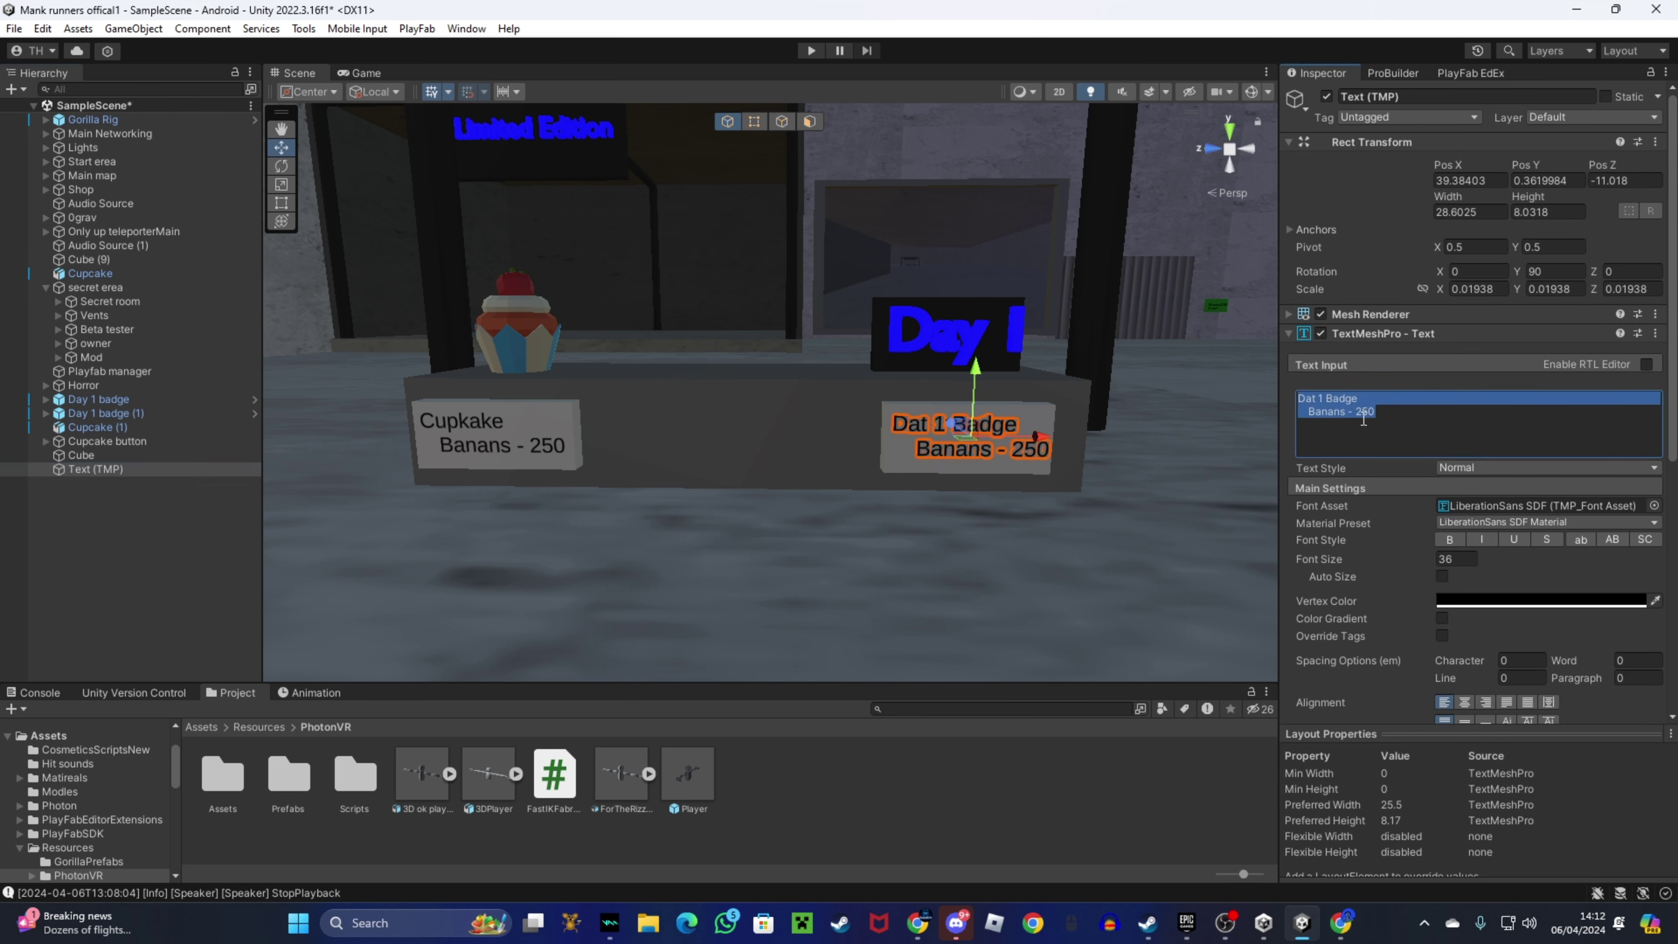
pyautogui.click(1319, 399)
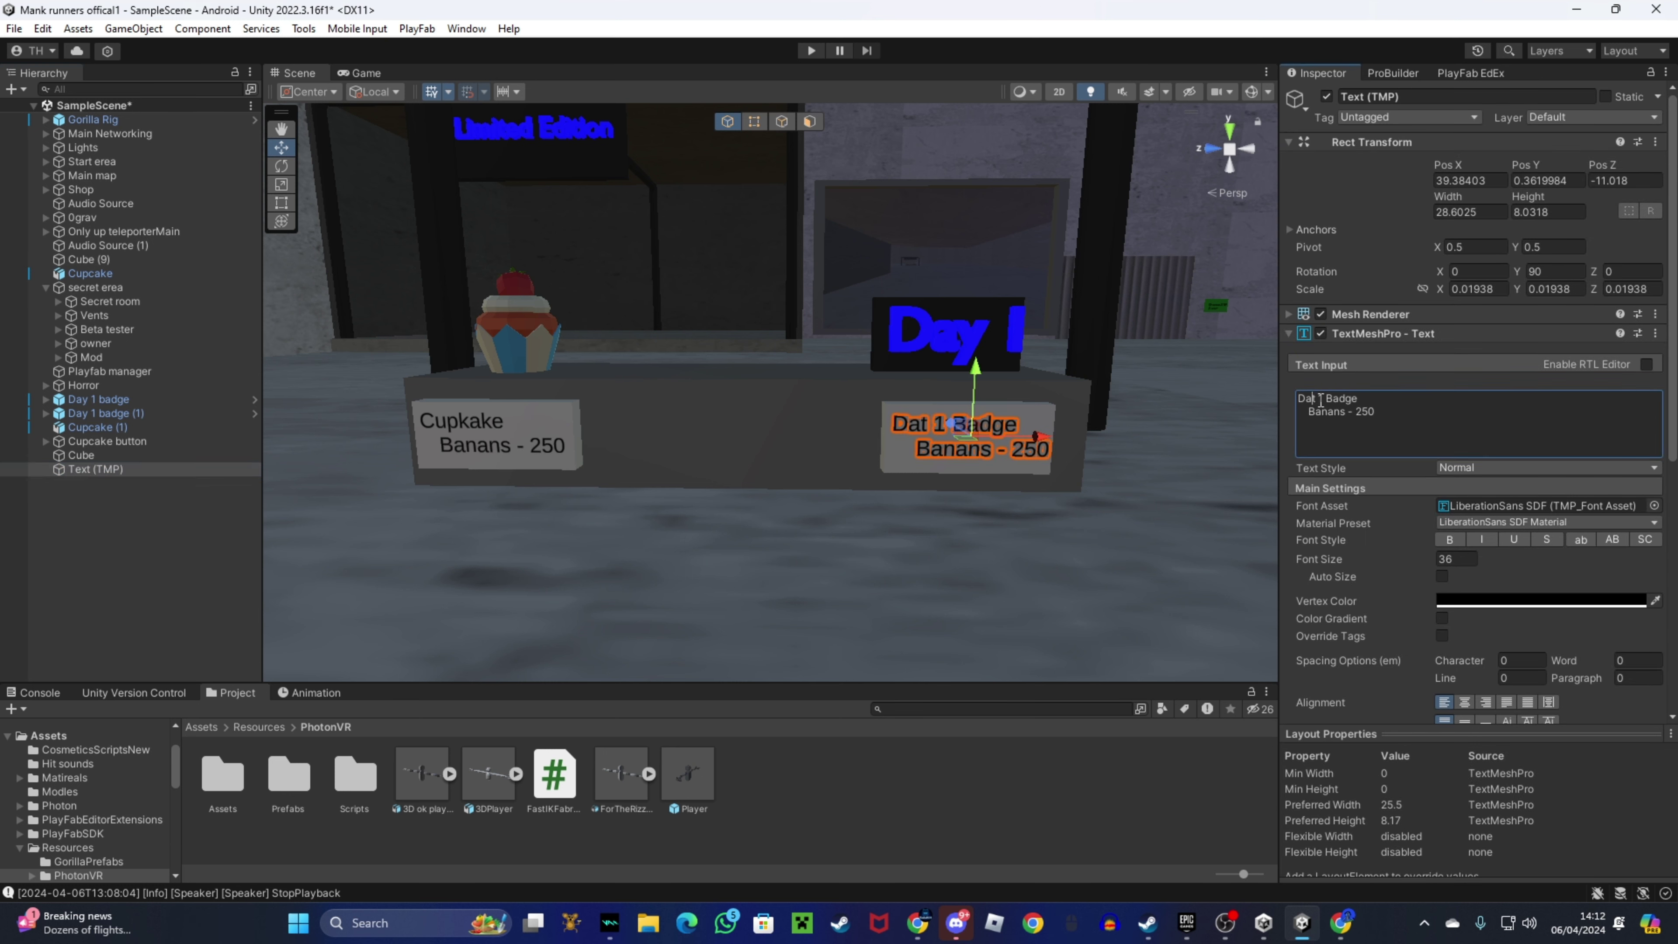
pyautogui.press('BackSpace')
pyautogui.write('y')
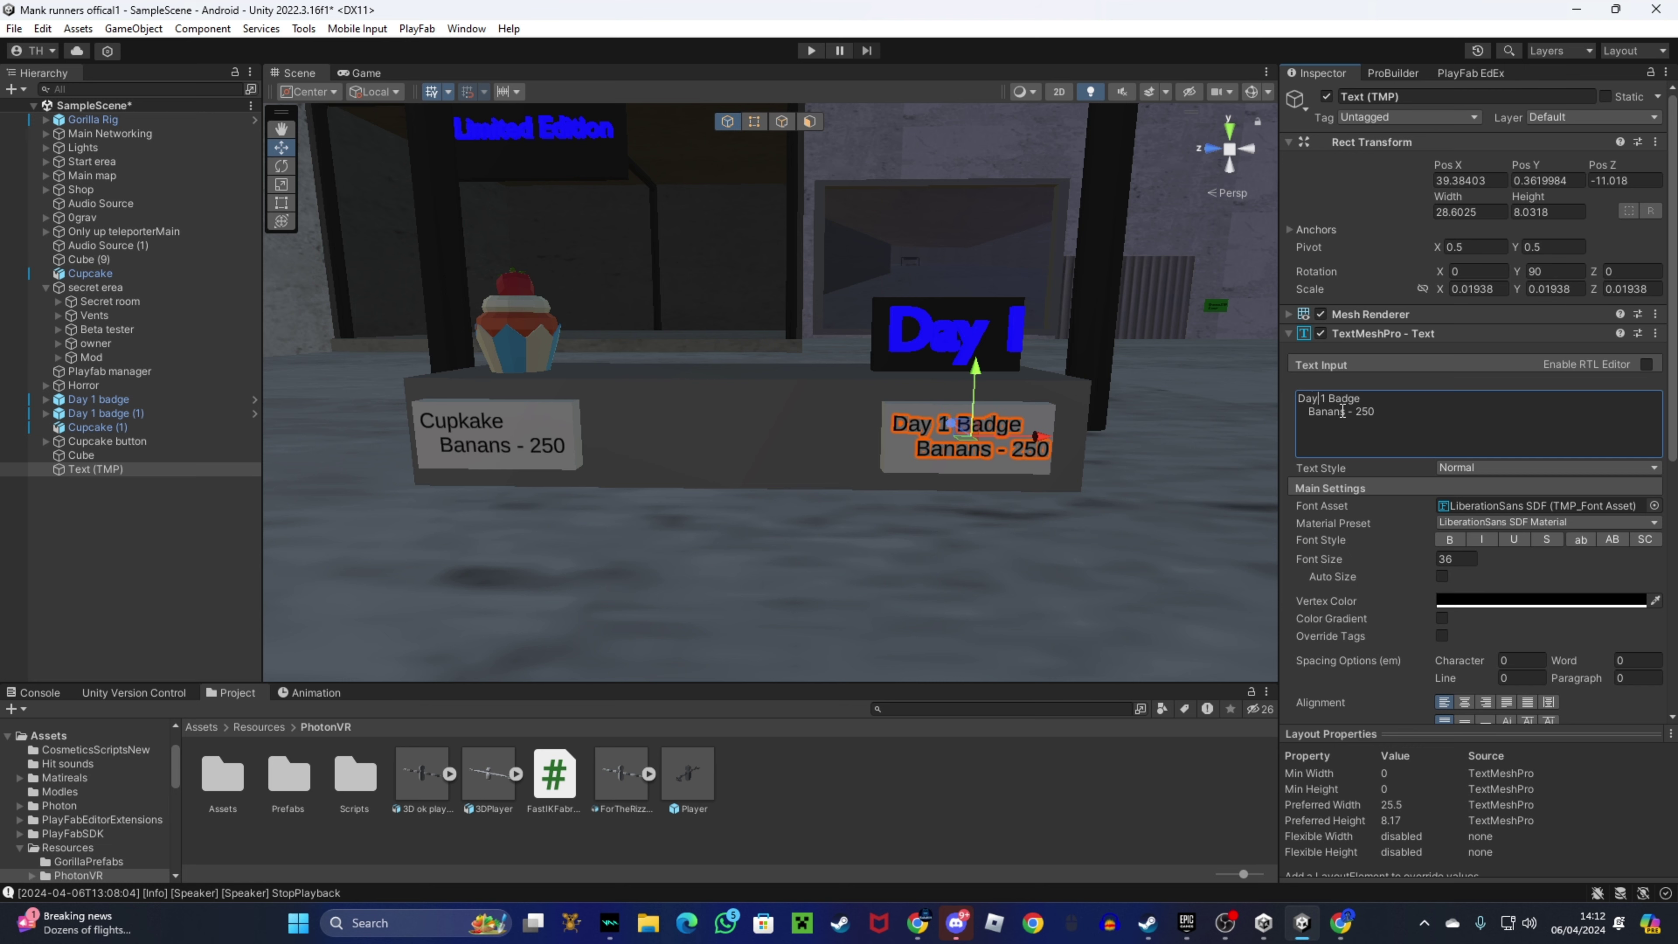
pyautogui.click(60, 617)
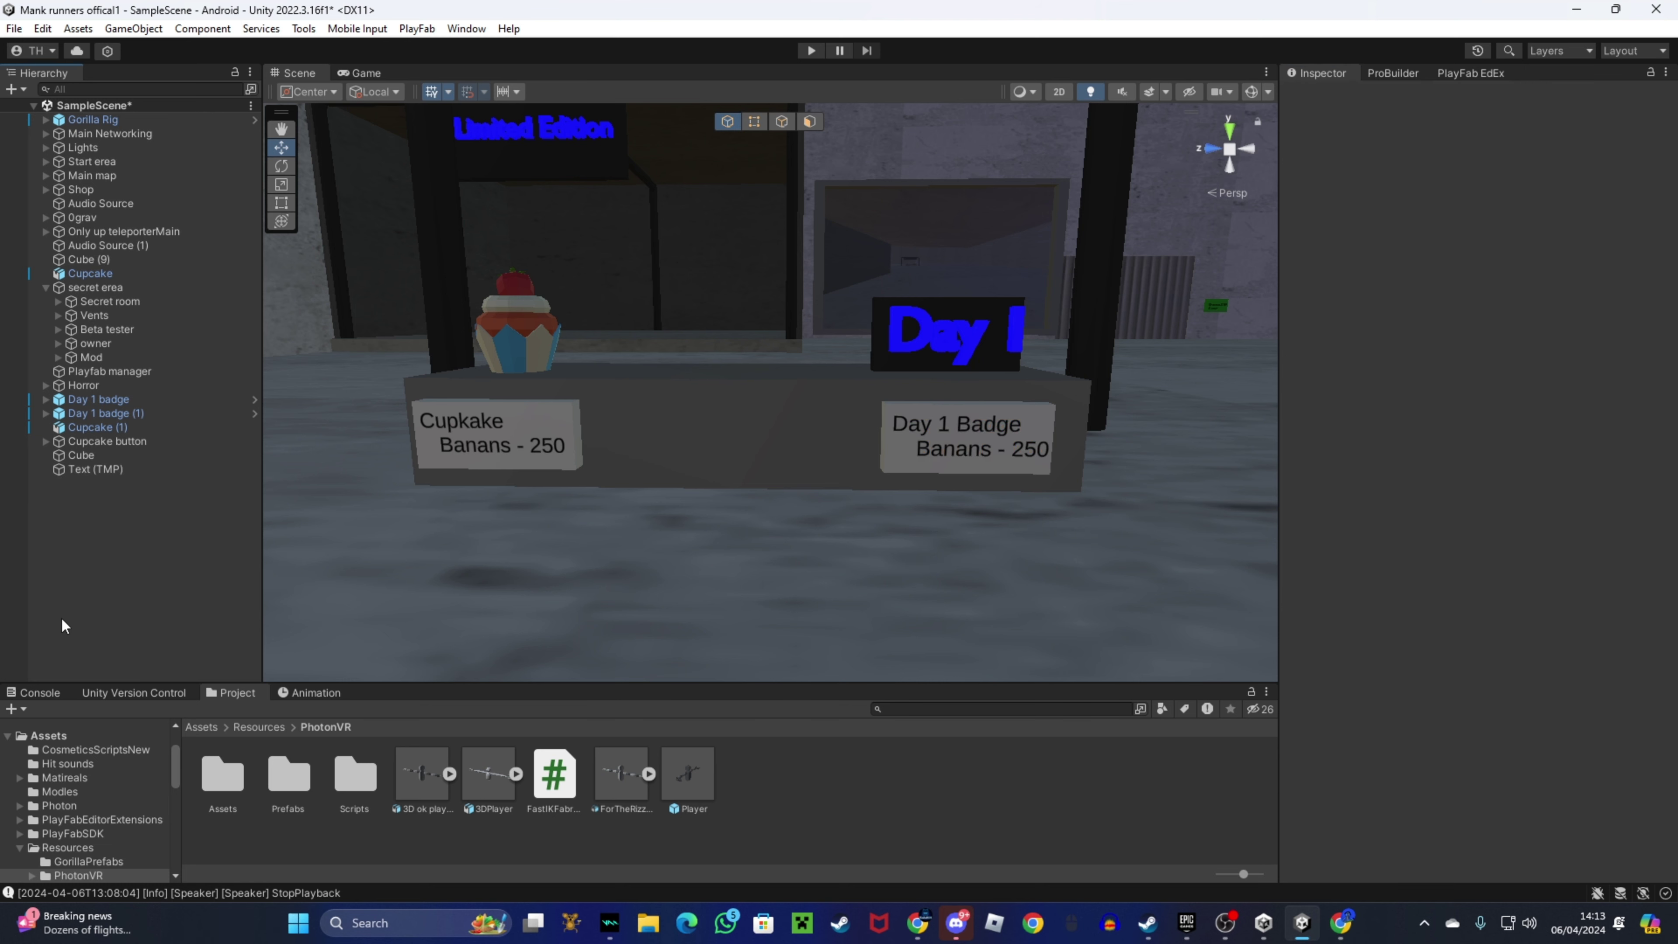
# Select the cube behind the Day 1 Badge text and locate its Purchase script's Enable target in the hierarchy.
pyautogui.moveTo(704, 557); pyautogui.dragTo(743, 460, button='right')
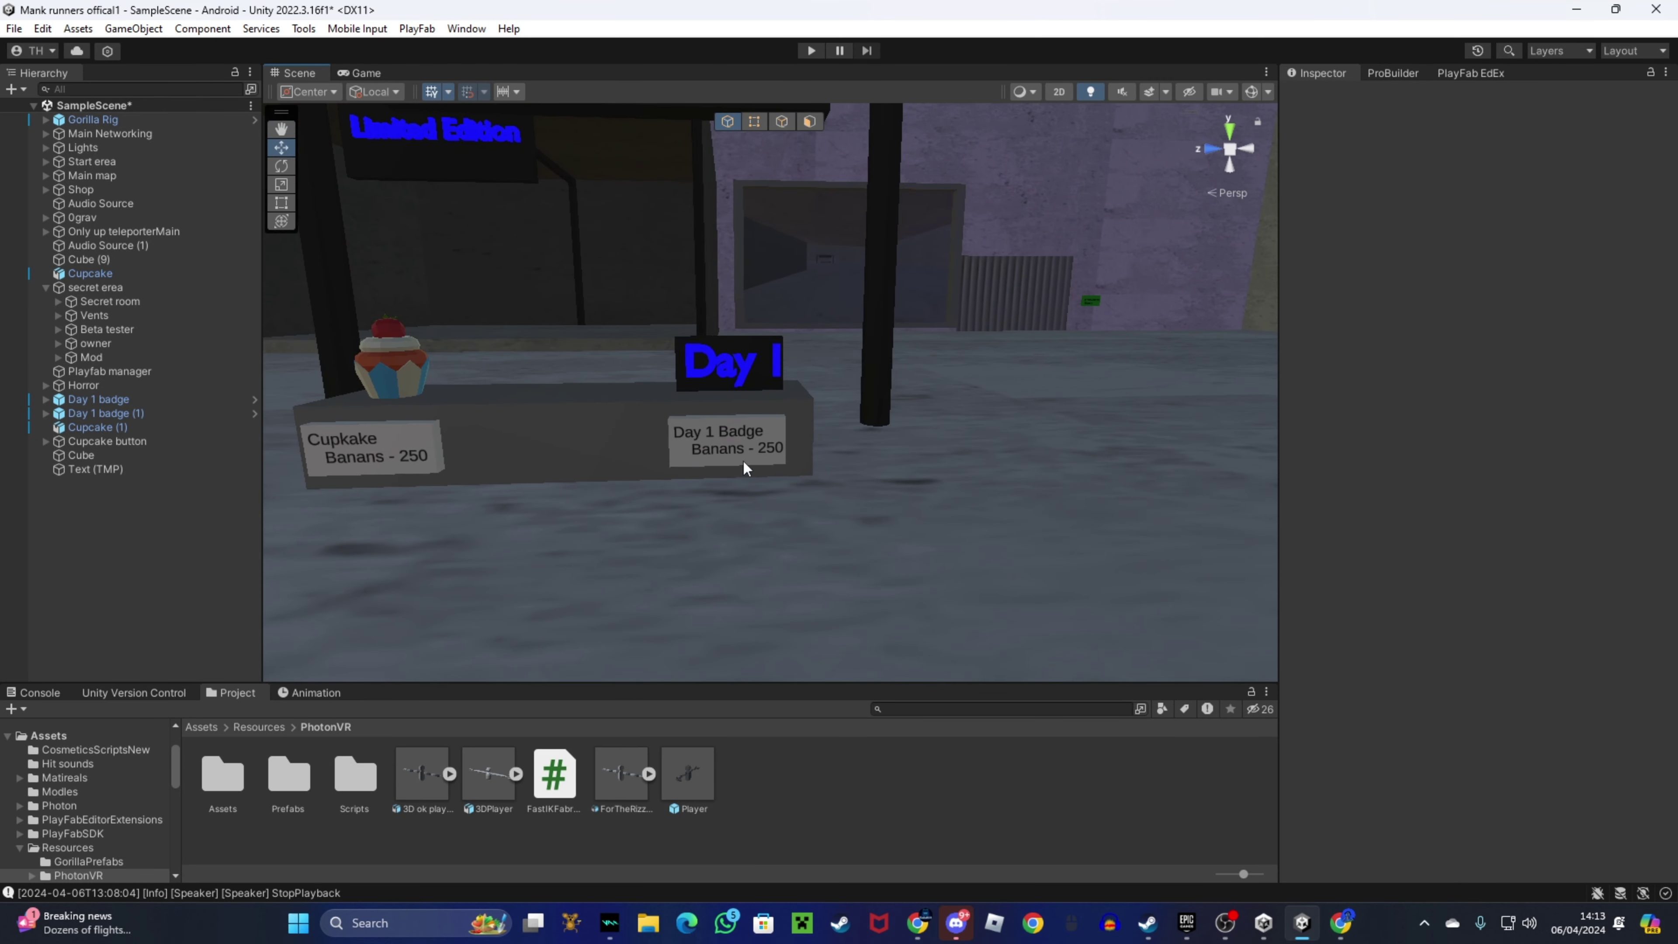
pyautogui.click(680, 452)
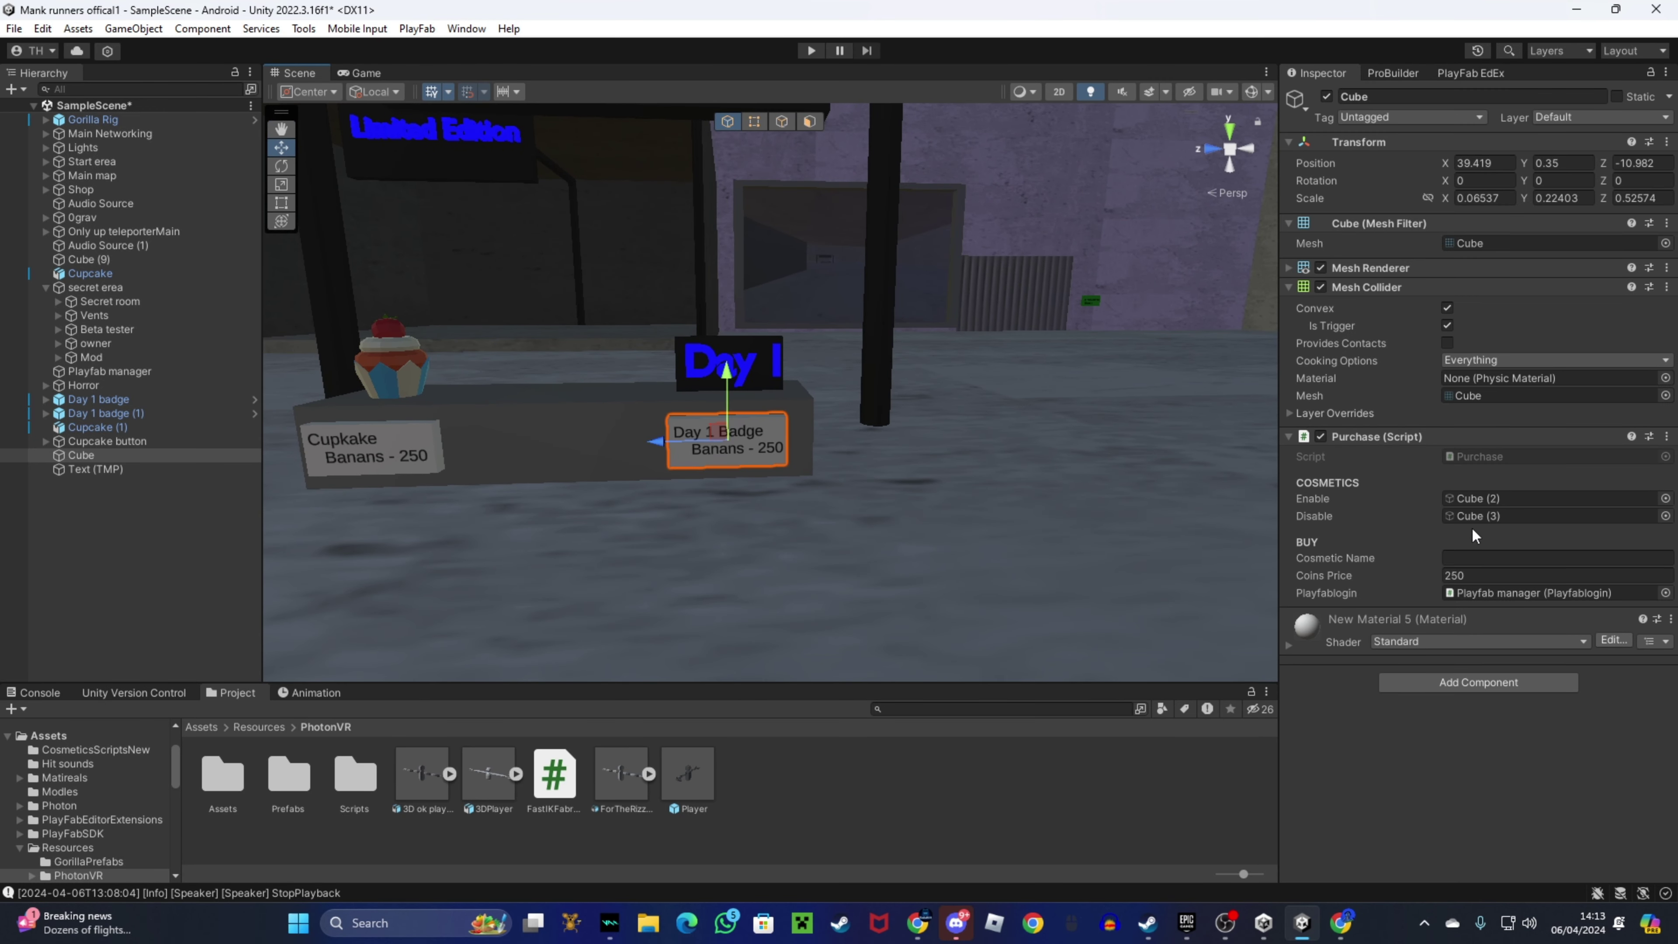
pyautogui.click(1500, 501)
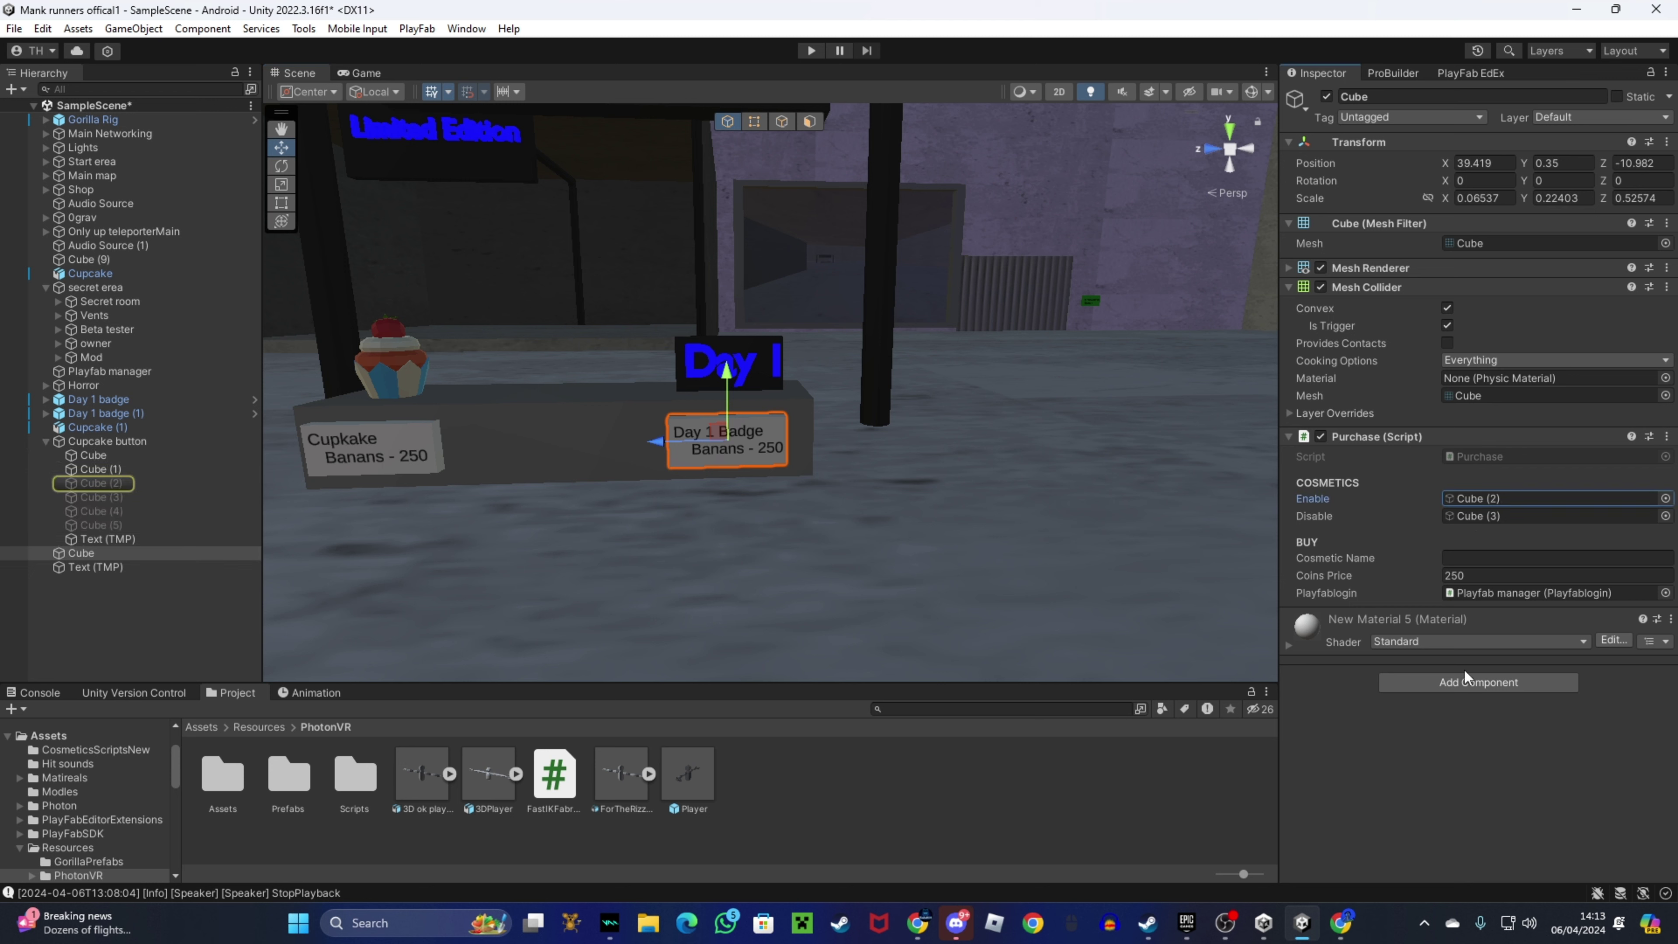
pyautogui.click(1406, 795)
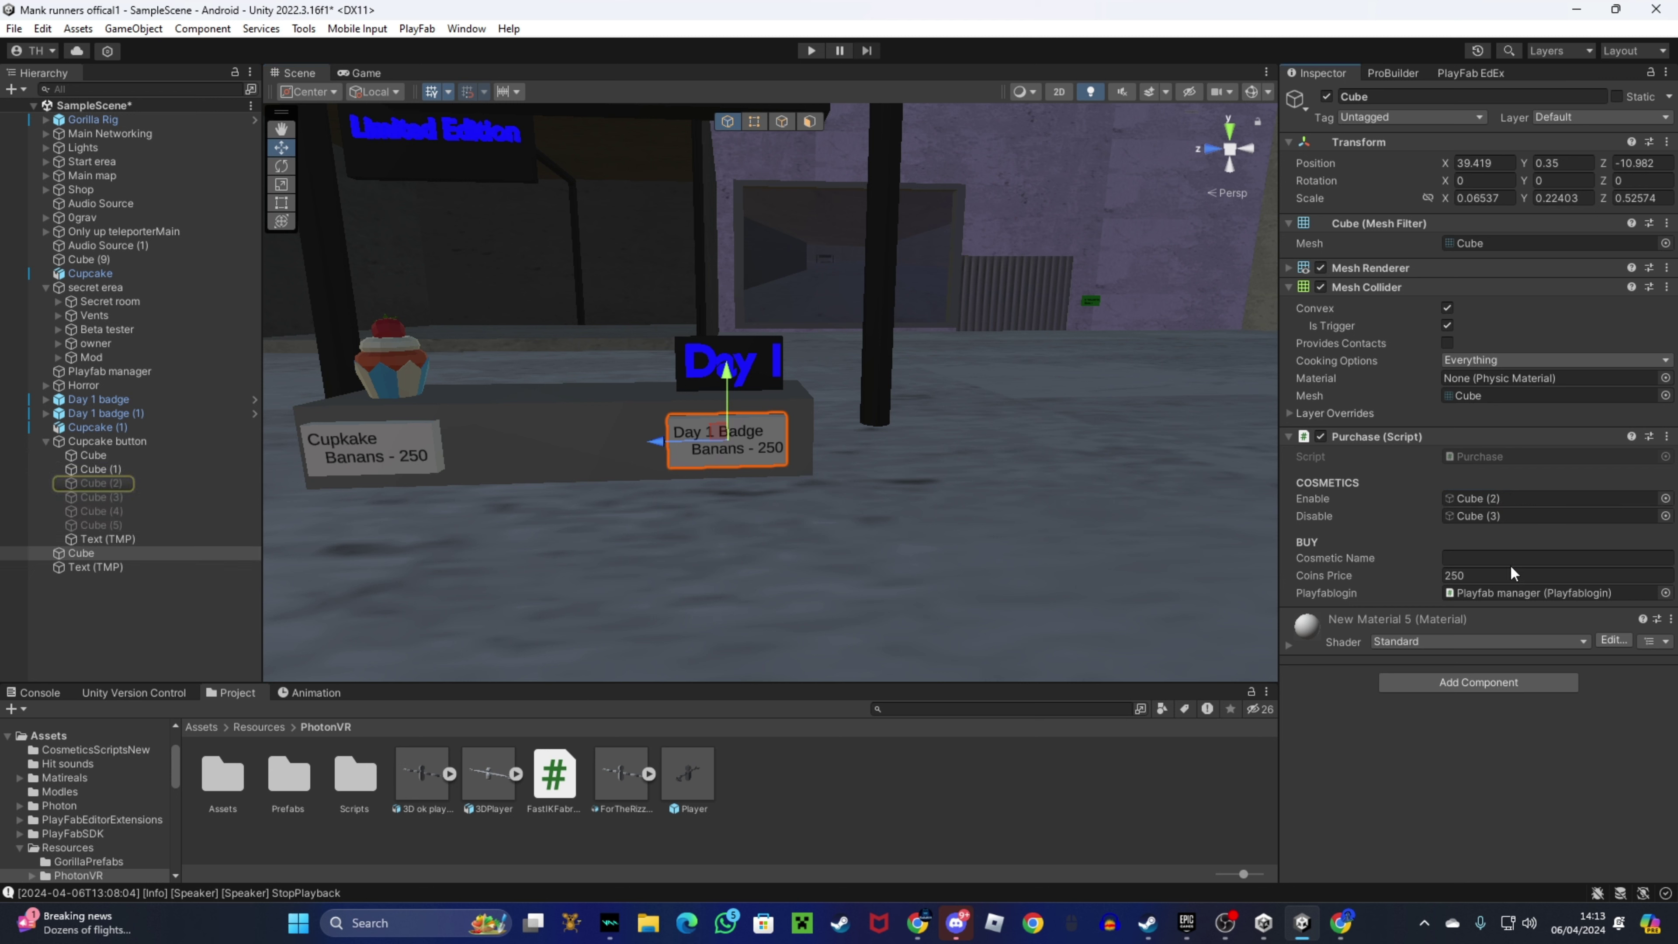
pyautogui.click(1459, 558)
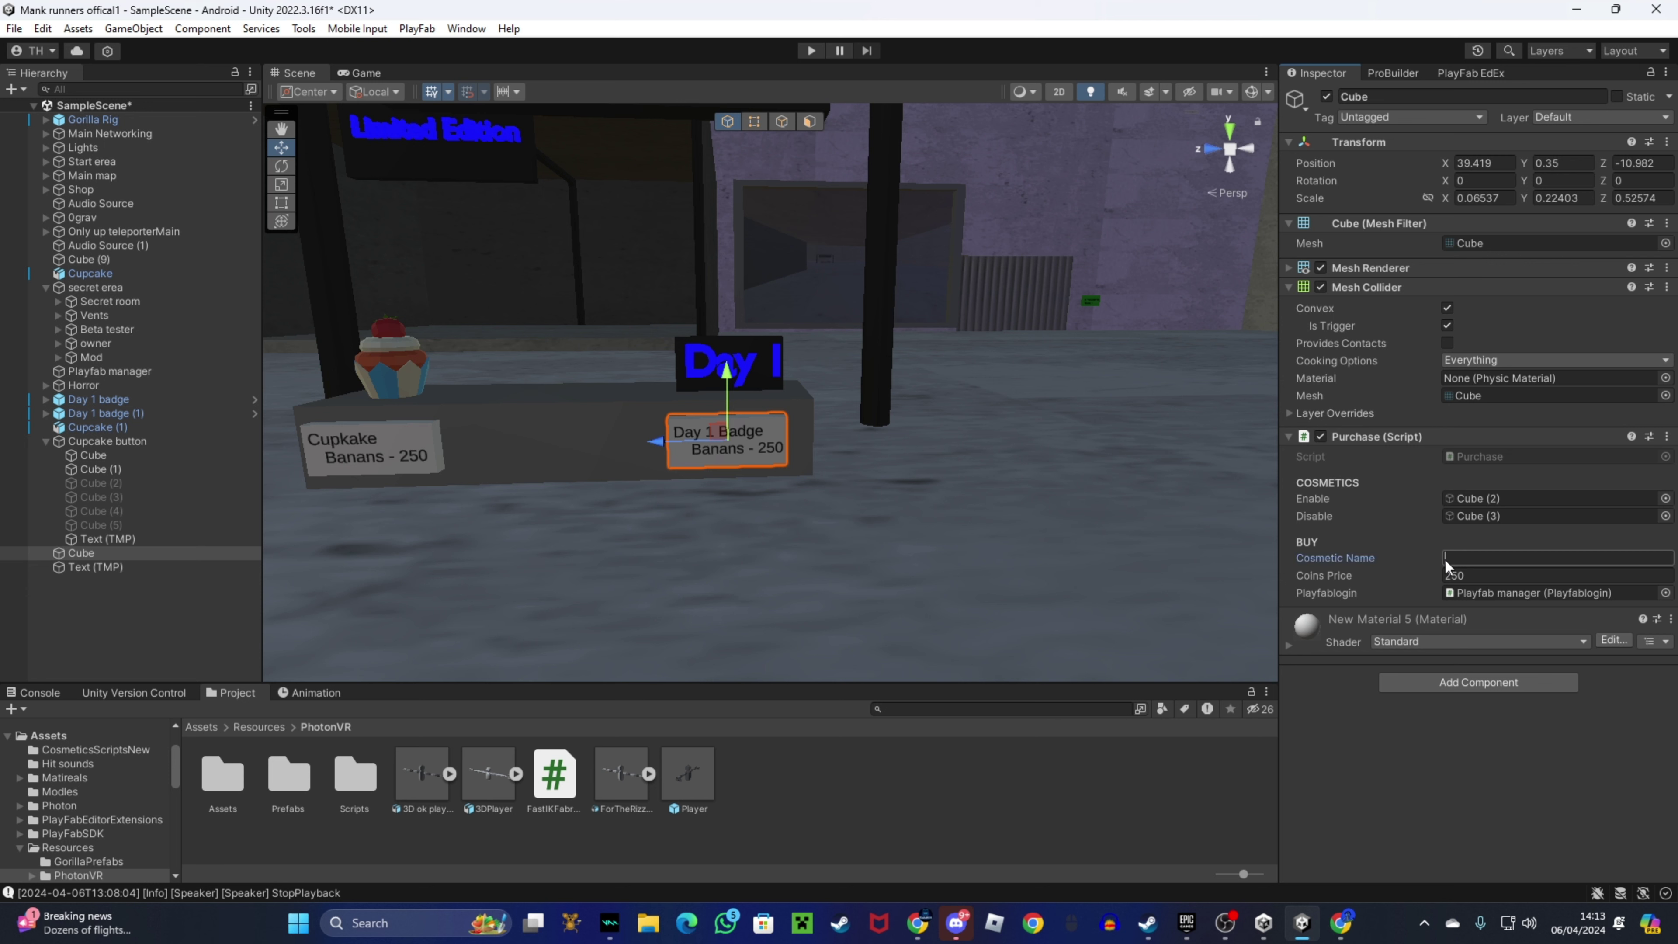
pyautogui.rightClick(1445, 559)
pyautogui.click(1495, 611)
pyautogui.press('BackSpace')
pyautogui.press('BackSpace')
pyautogui.press('BackSpace')
pyautogui.press('BackSpace')
pyautogui.press('BackSpace')
pyautogui.press('BackSpace')
pyautogui.press('BackSpace')
pyautogui.press('BackSpace')
pyautogui.press('BackSpace')
pyautogui.press('BackSpace')
# Switch to the Chrome window with the PlayFab Currencies page.
pyautogui.moveTo(1153, 924)
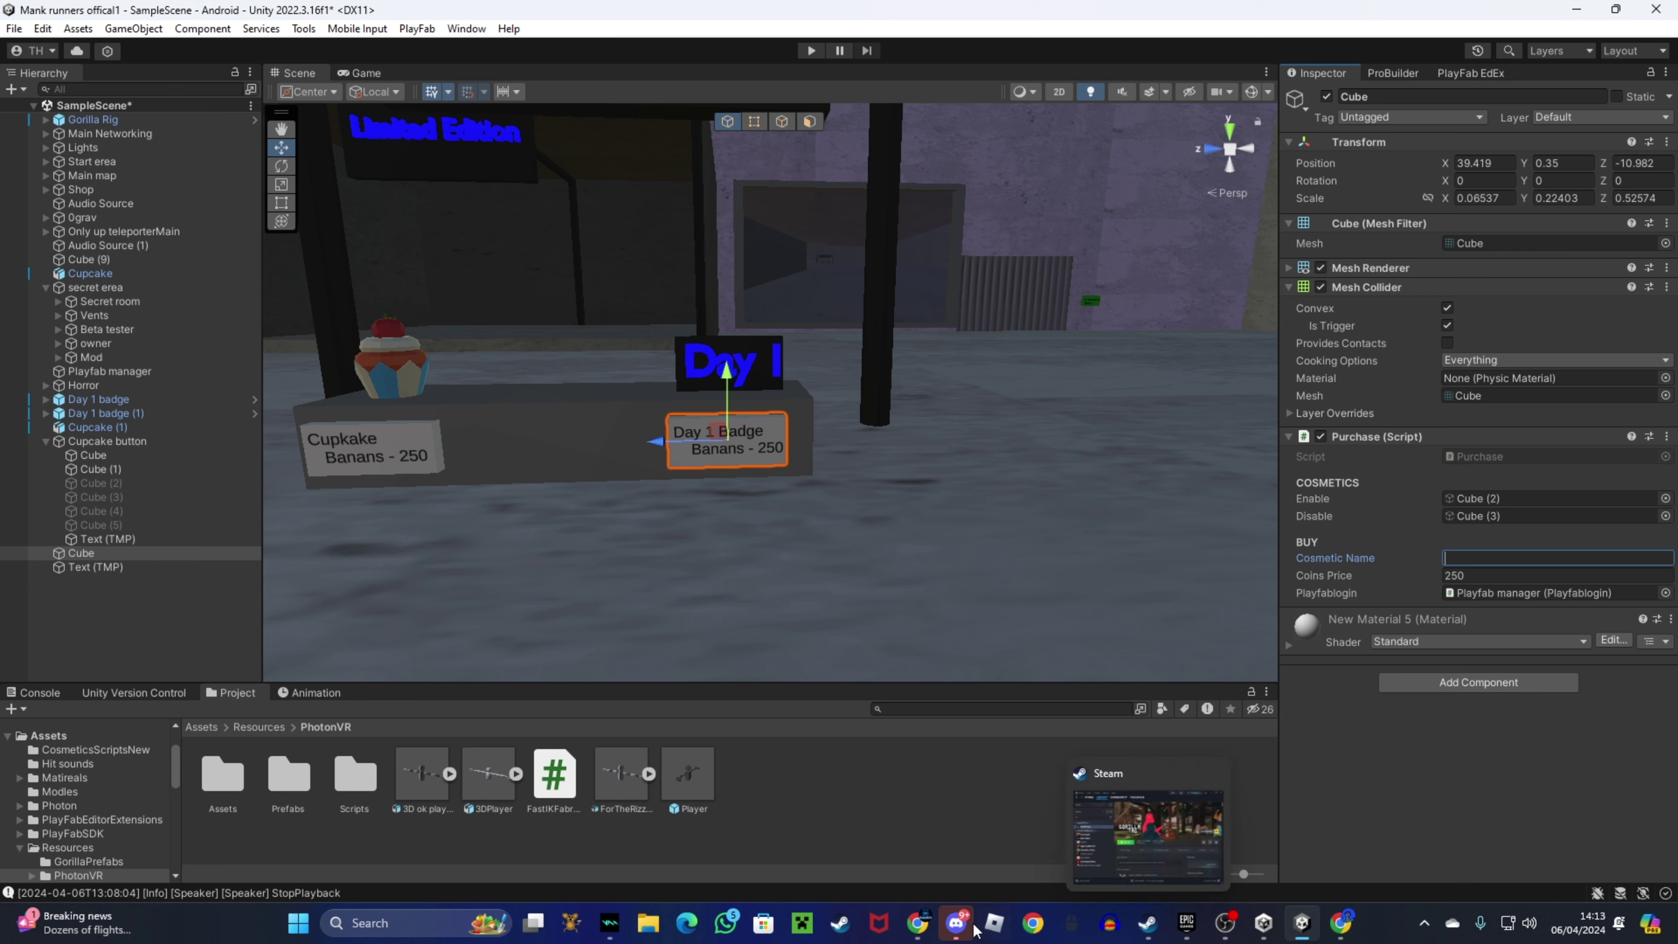
pyautogui.moveTo(1344, 933)
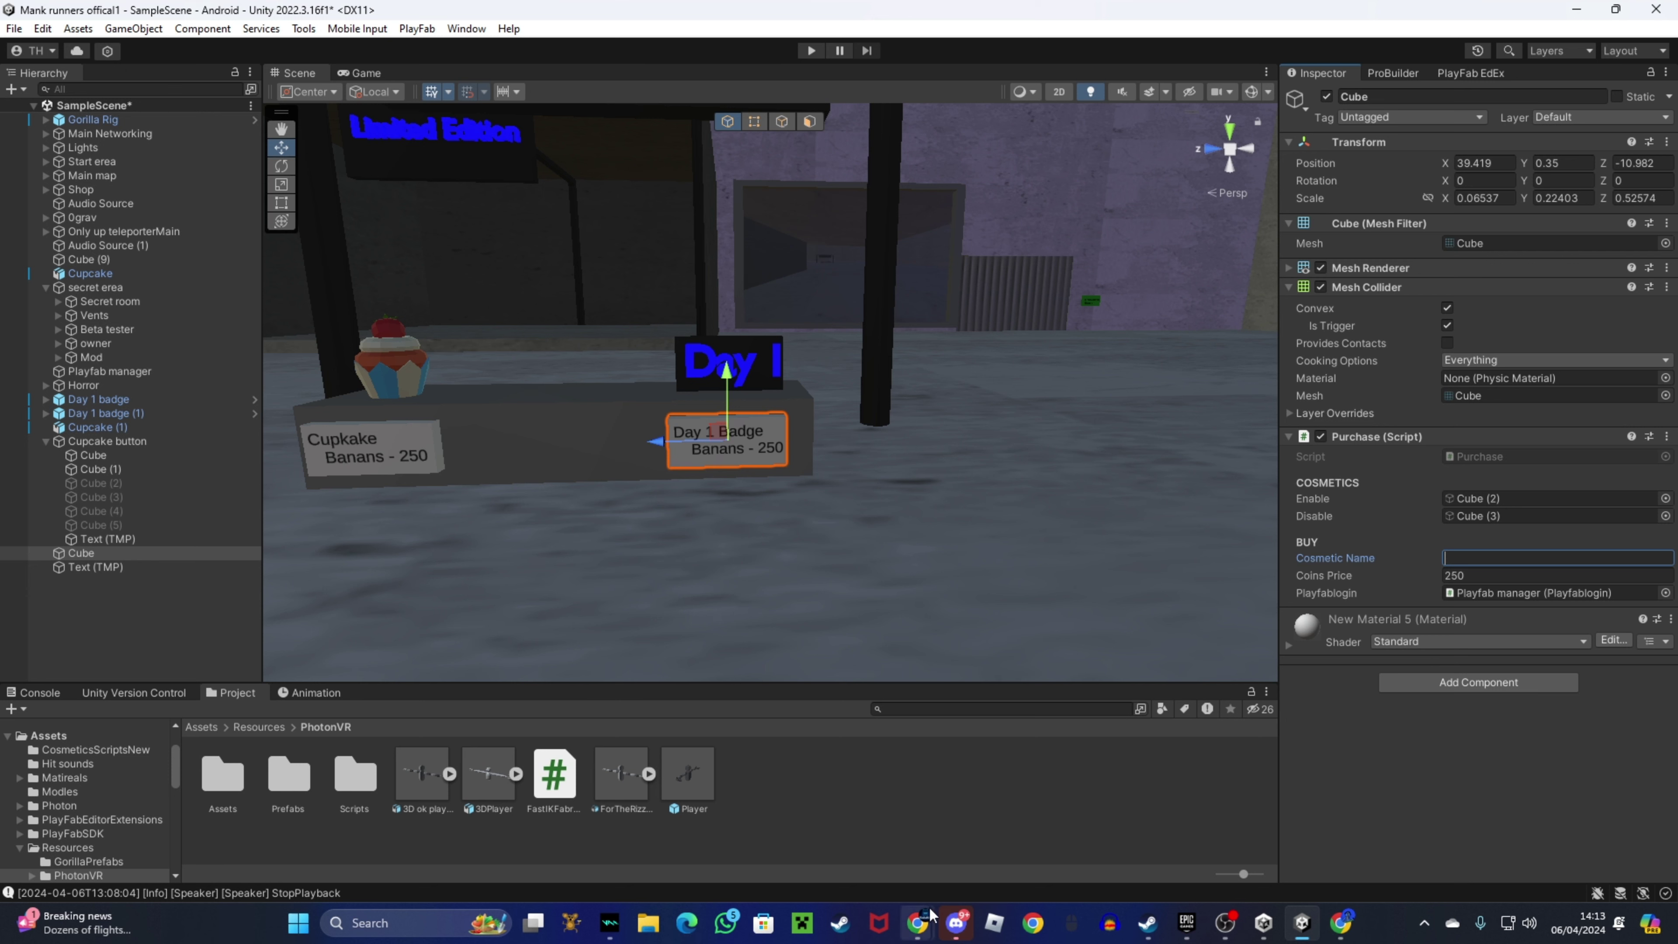
pyautogui.moveTo(925, 919)
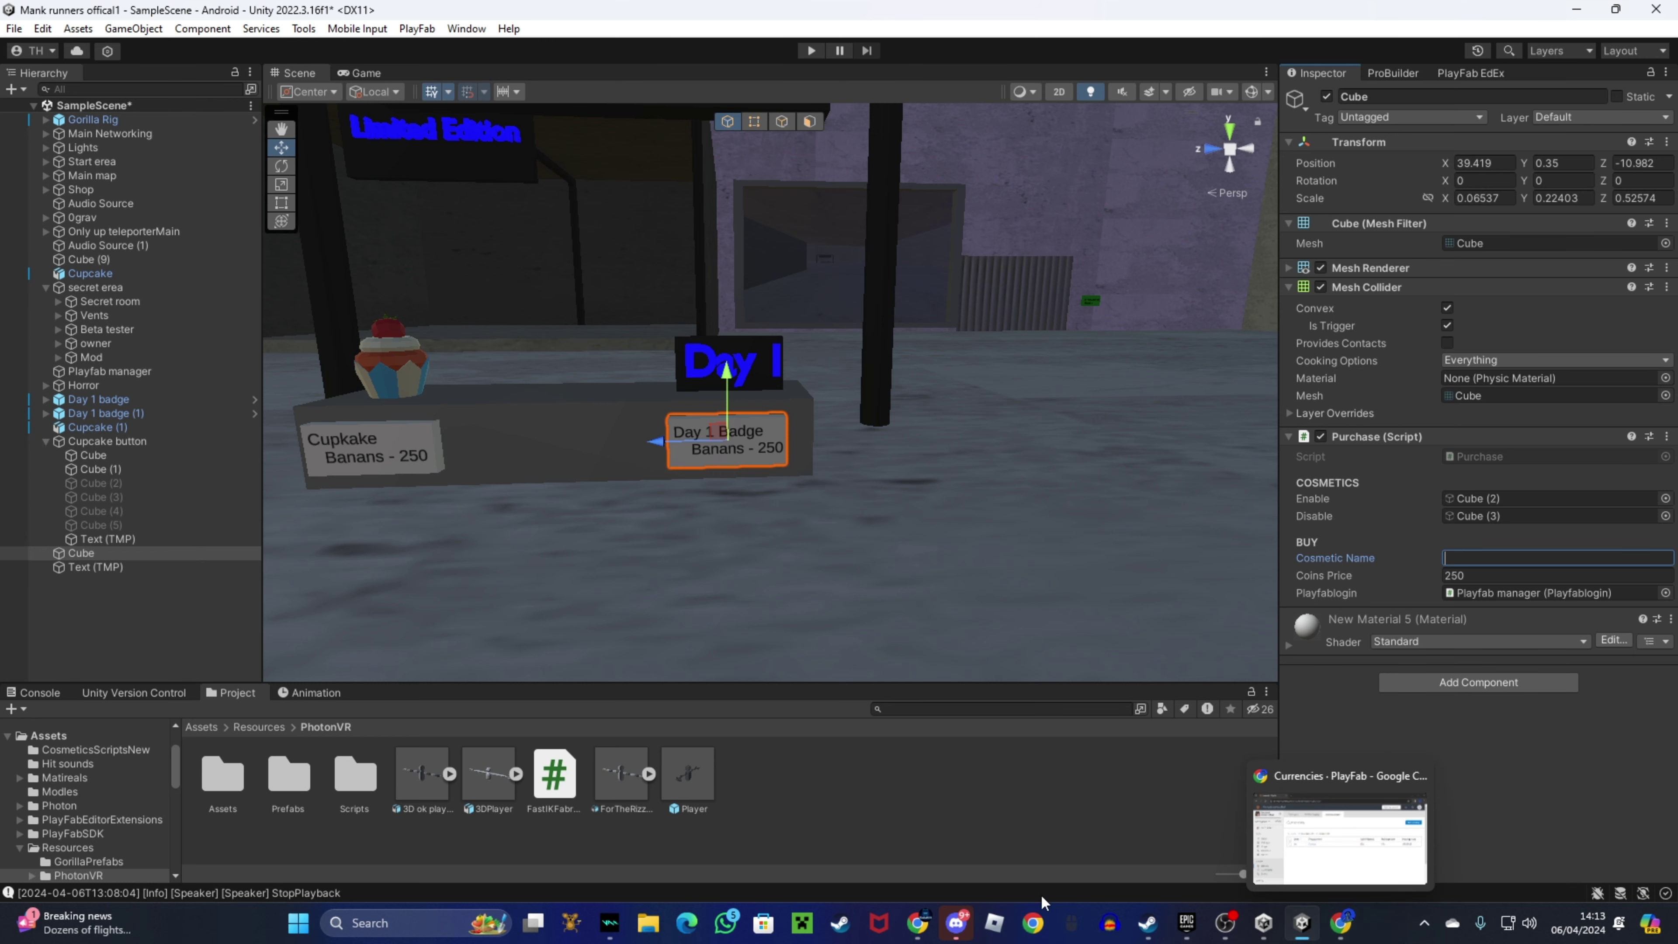
pyautogui.click(1335, 929)
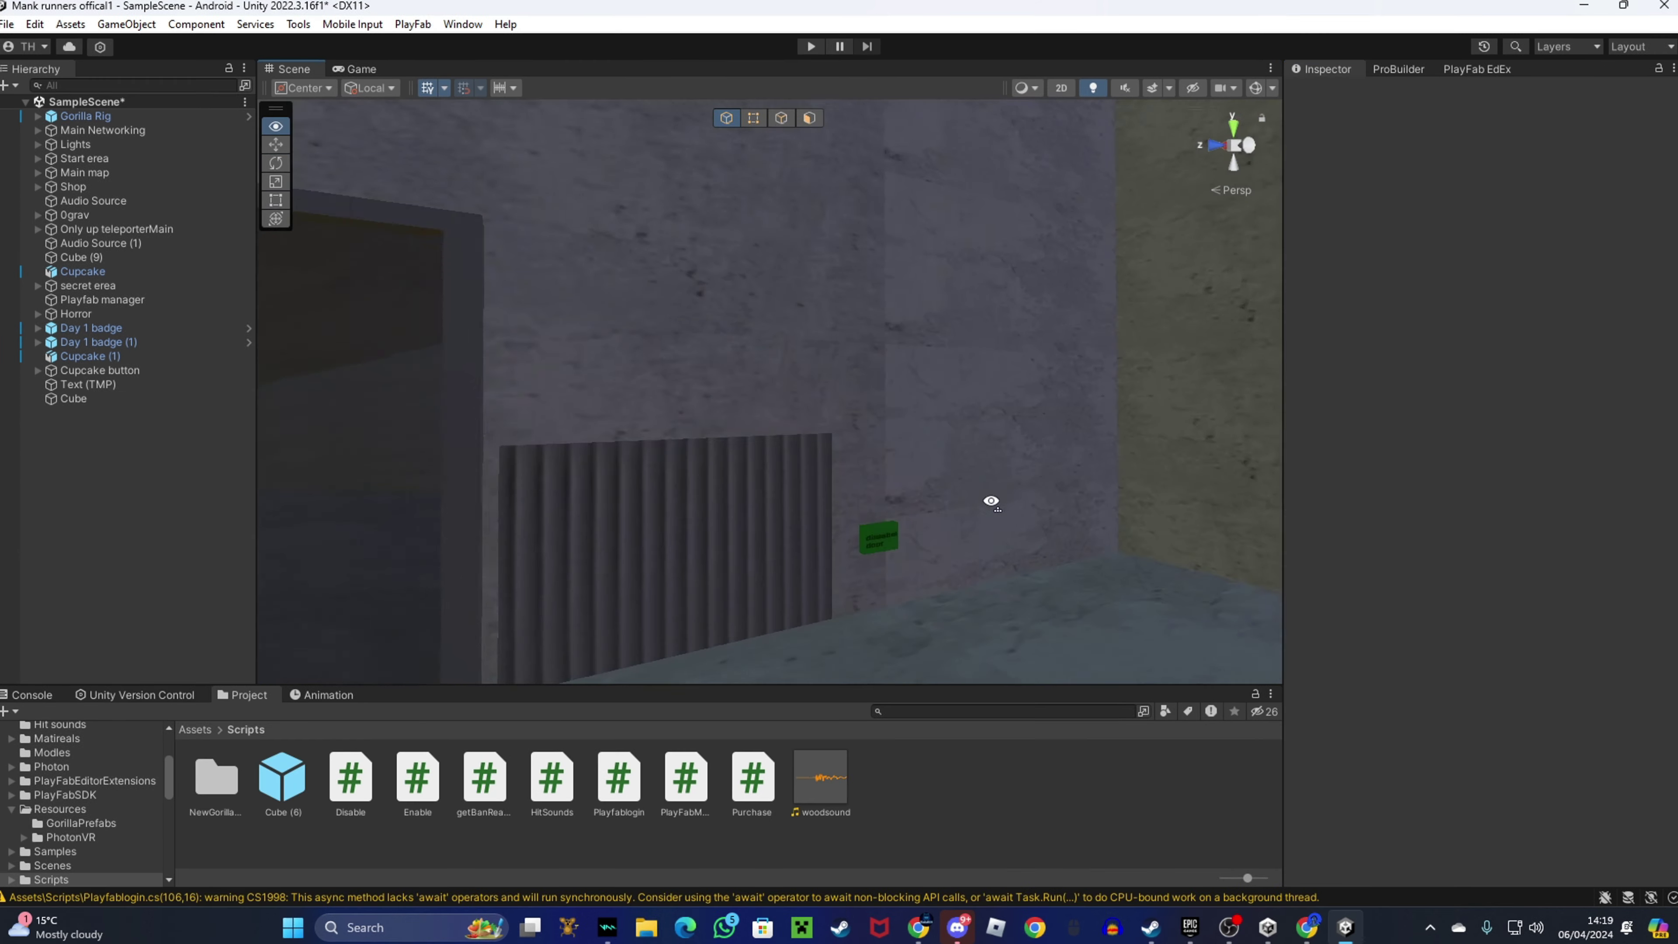
# Copy Cube (2) and Cube (3) from the Cupcake button group and paste them at the root of the scene.
pyautogui.moveTo(986, 498); pyautogui.dragTo(740, 357, button='right')
pyautogui.click(43, 373)
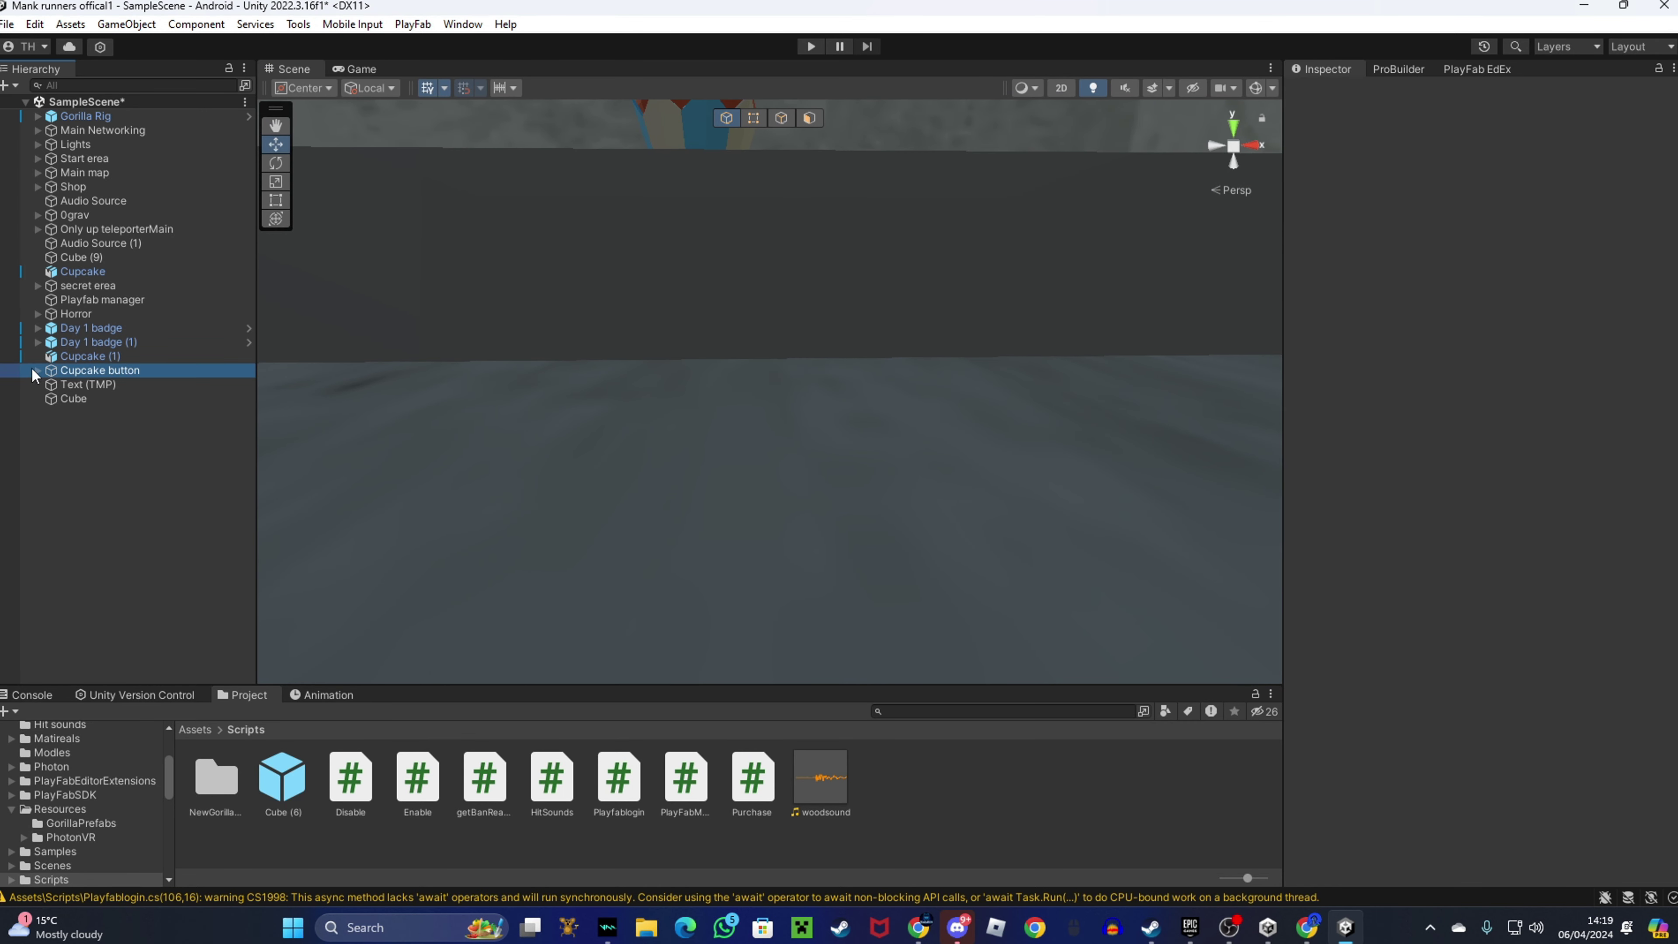
pyautogui.click(37, 371)
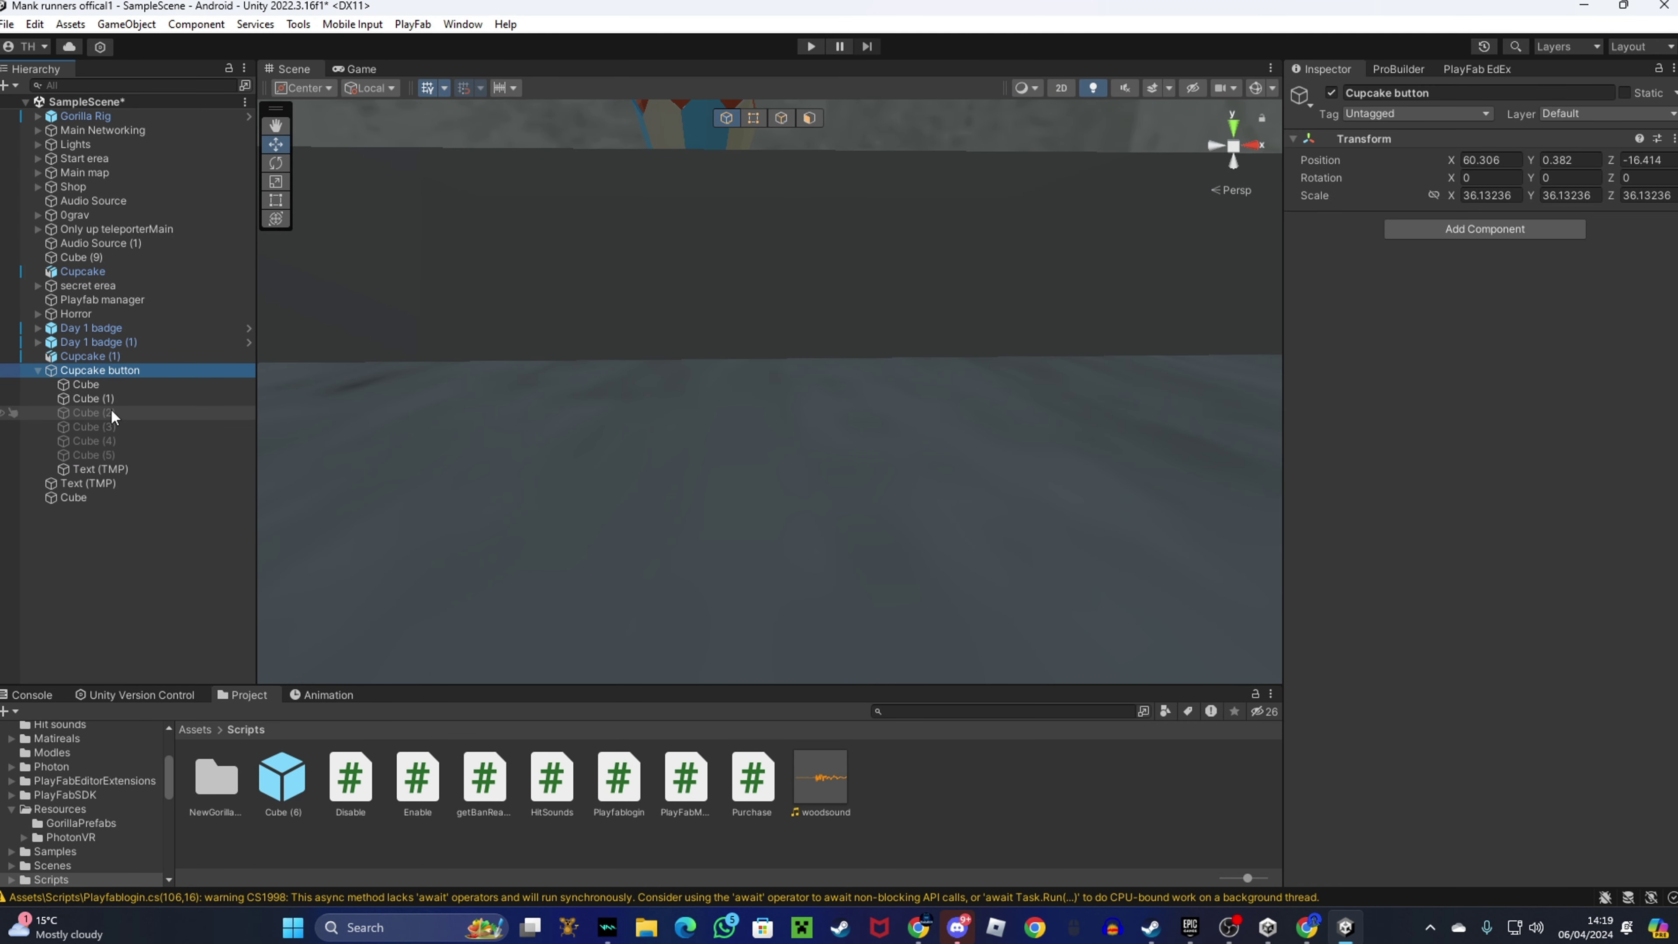
pyautogui.doubleClick(92, 413)
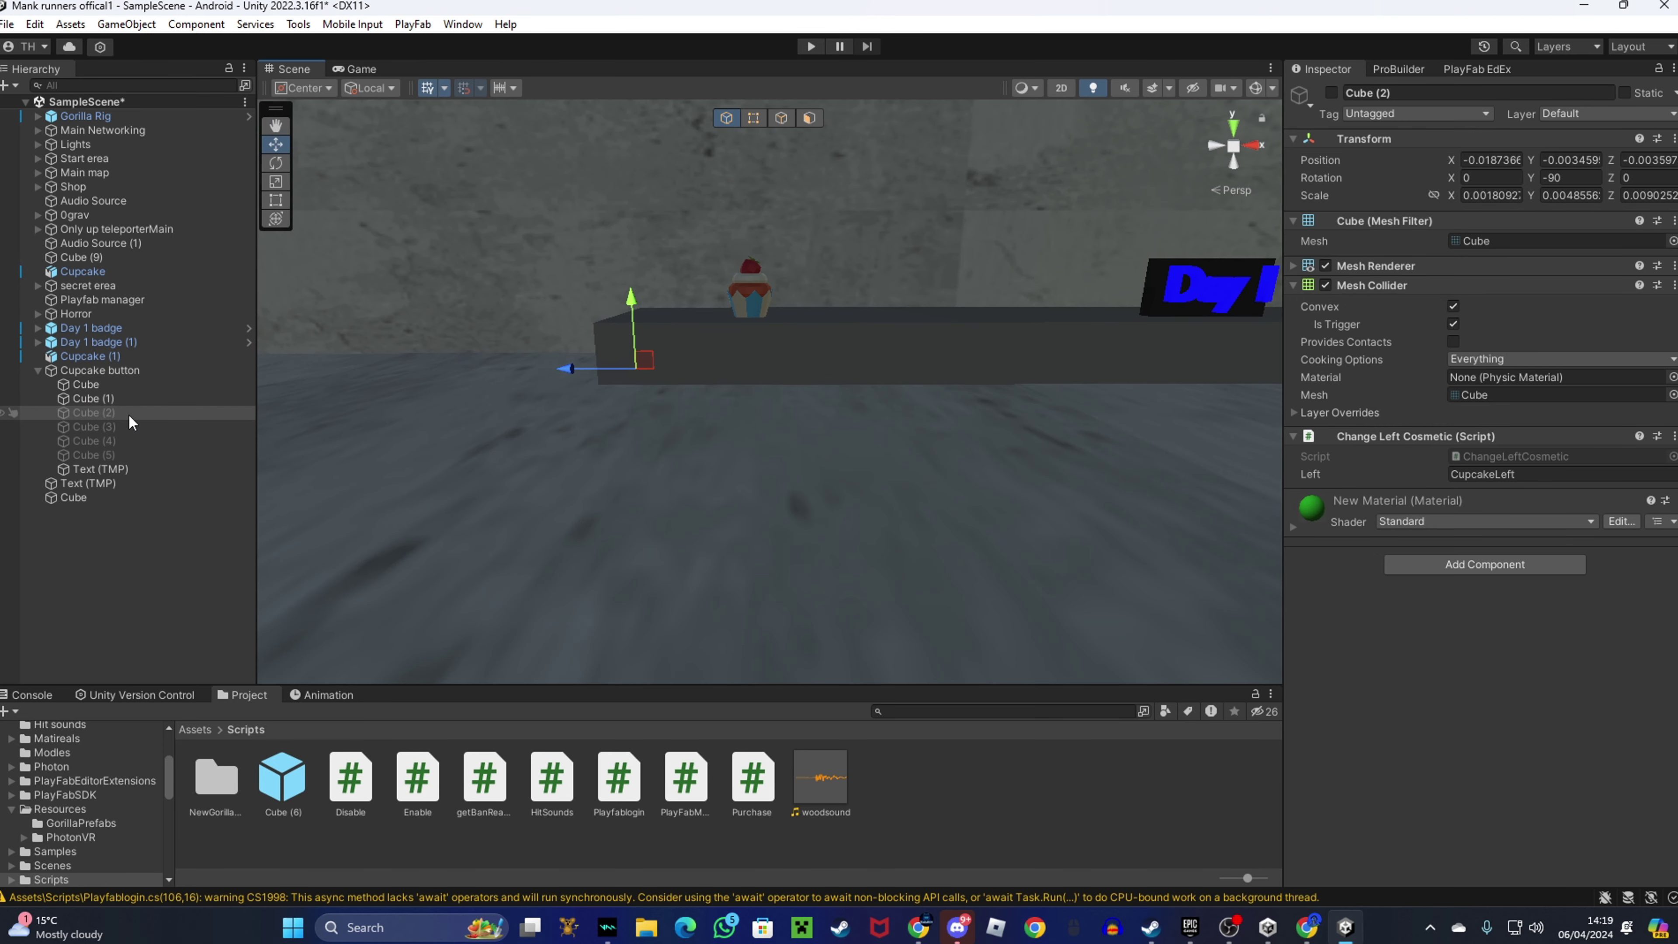
pyautogui.keyDown('ctrl'); pyautogui.click(113, 427); pyautogui.keyUp('ctrl')
pyautogui.rightClick(114, 427)
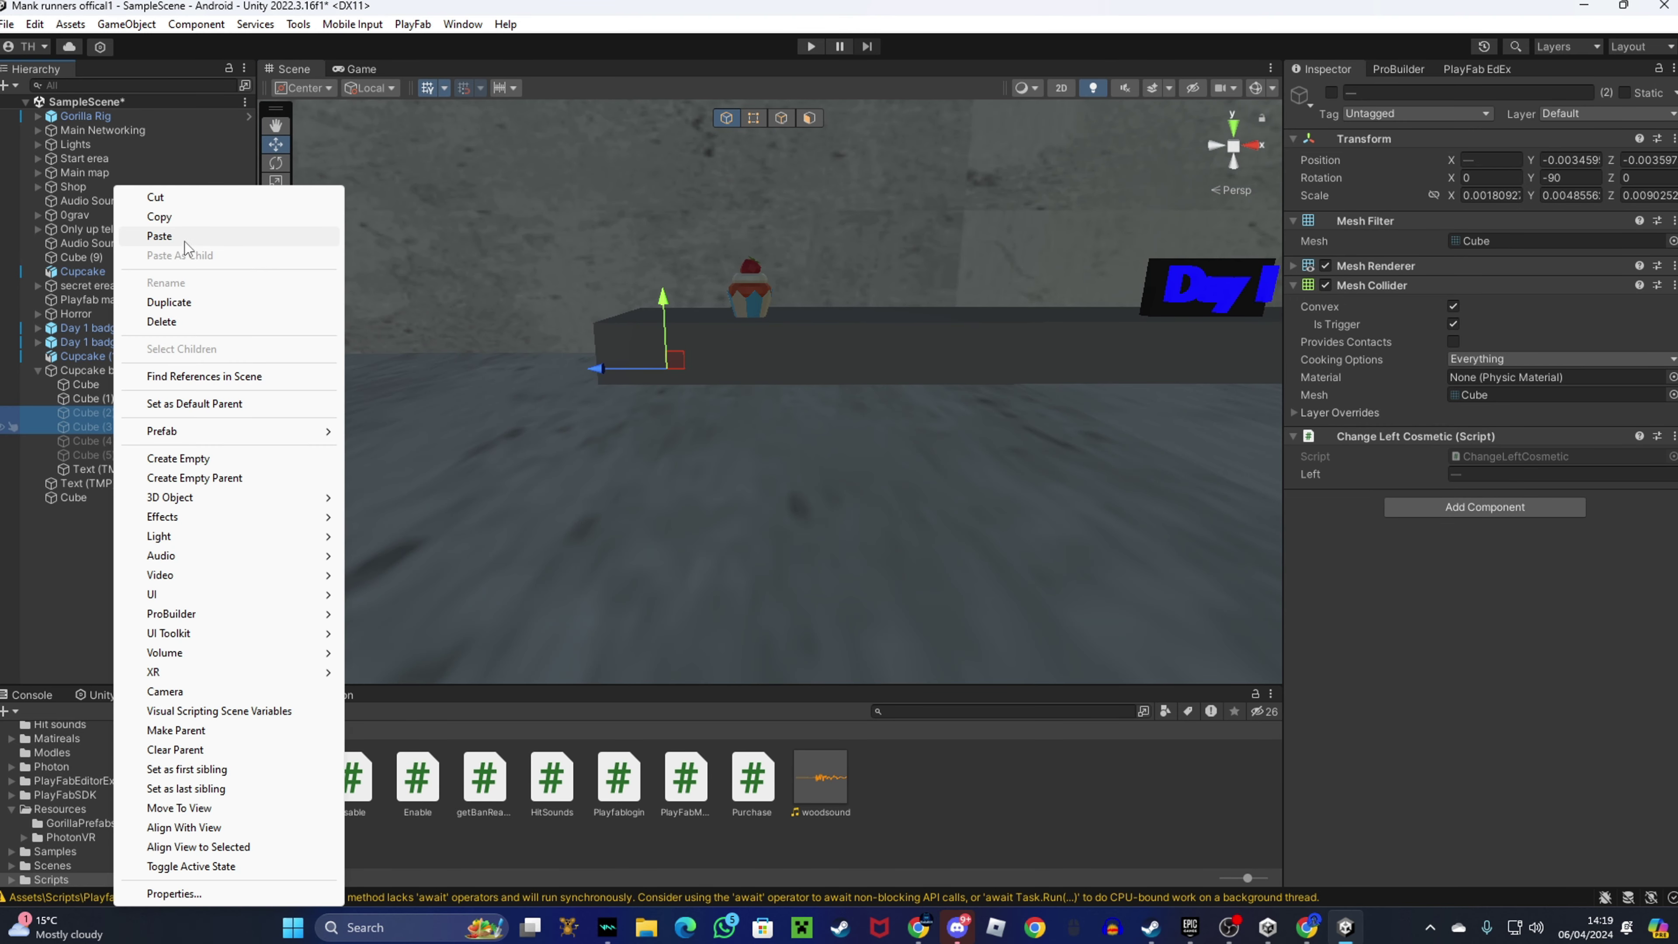
pyautogui.click(164, 218)
pyautogui.rightClick(137, 580)
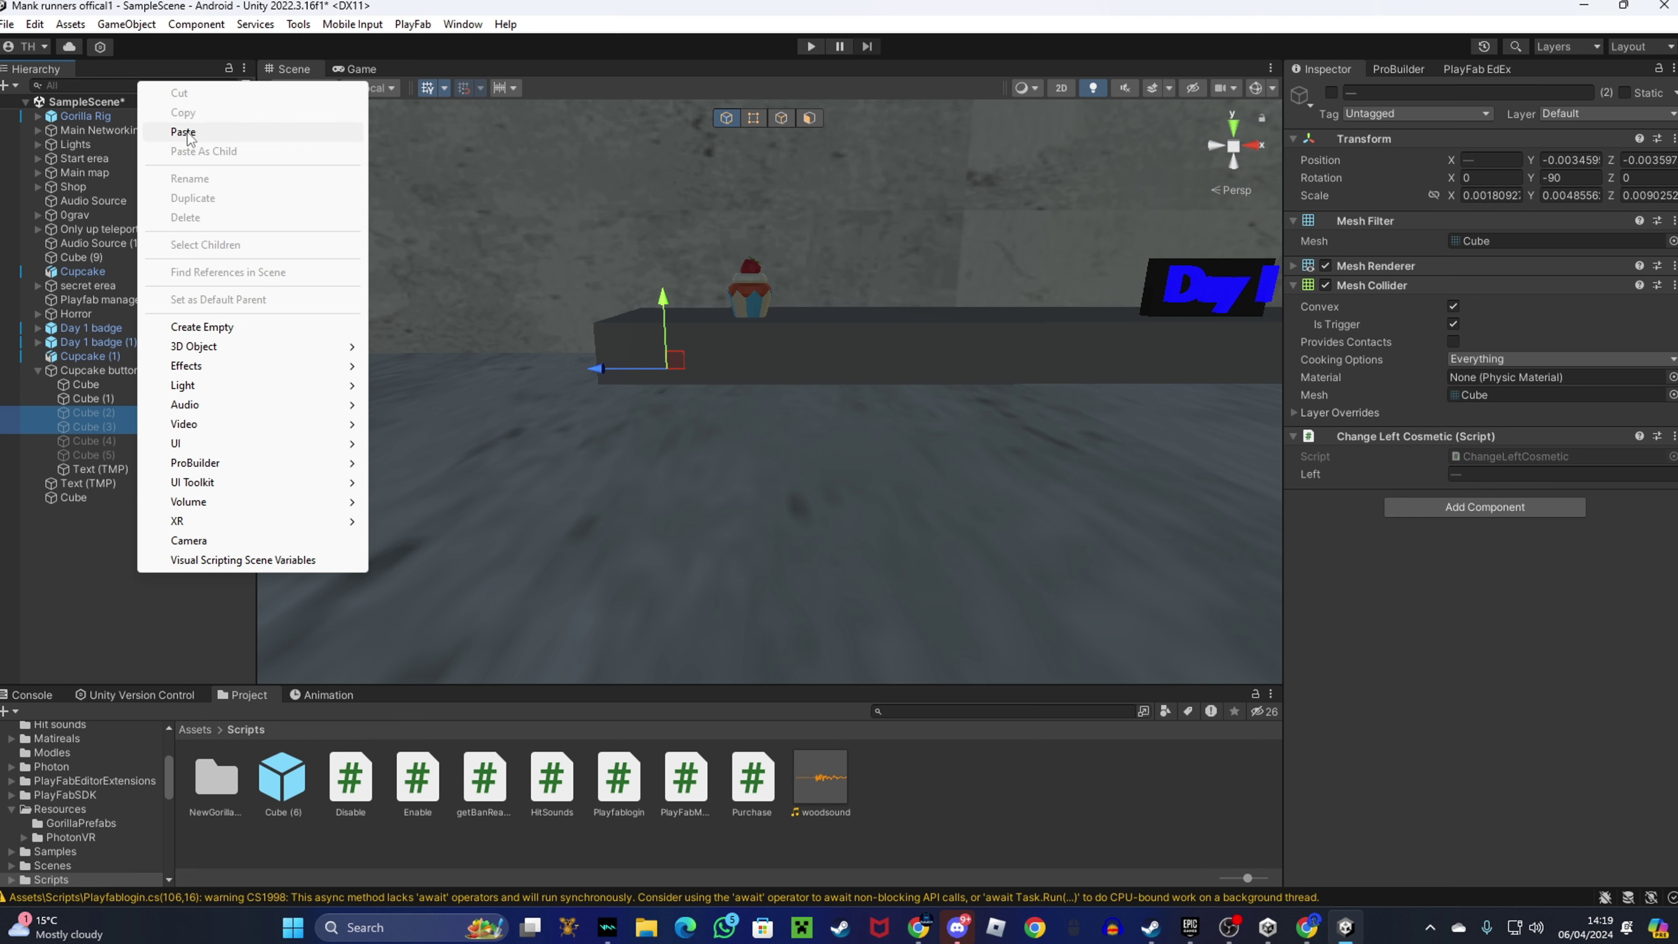
pyautogui.click(166, 126)
pyautogui.click(38, 370)
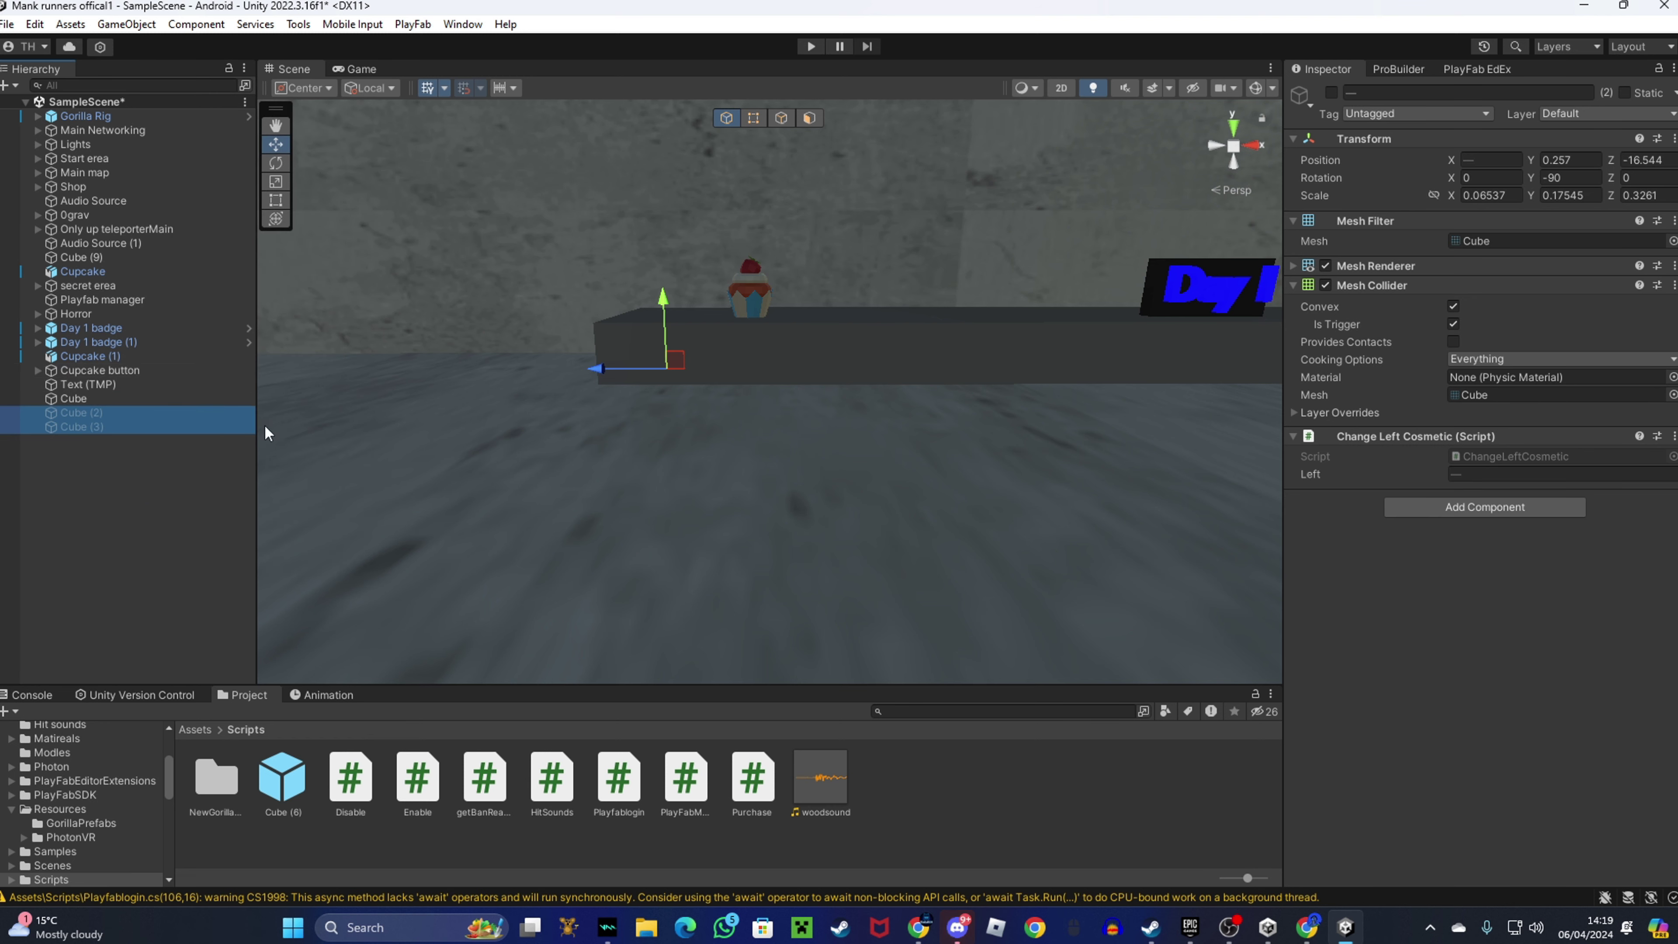
# Activate the two pasted equip buttons and move them along the counter to below the Day 1 sign, at a Y position of about 0.338.
pyautogui.click(1331, 92)
pyautogui.rightClick(1197, 159)
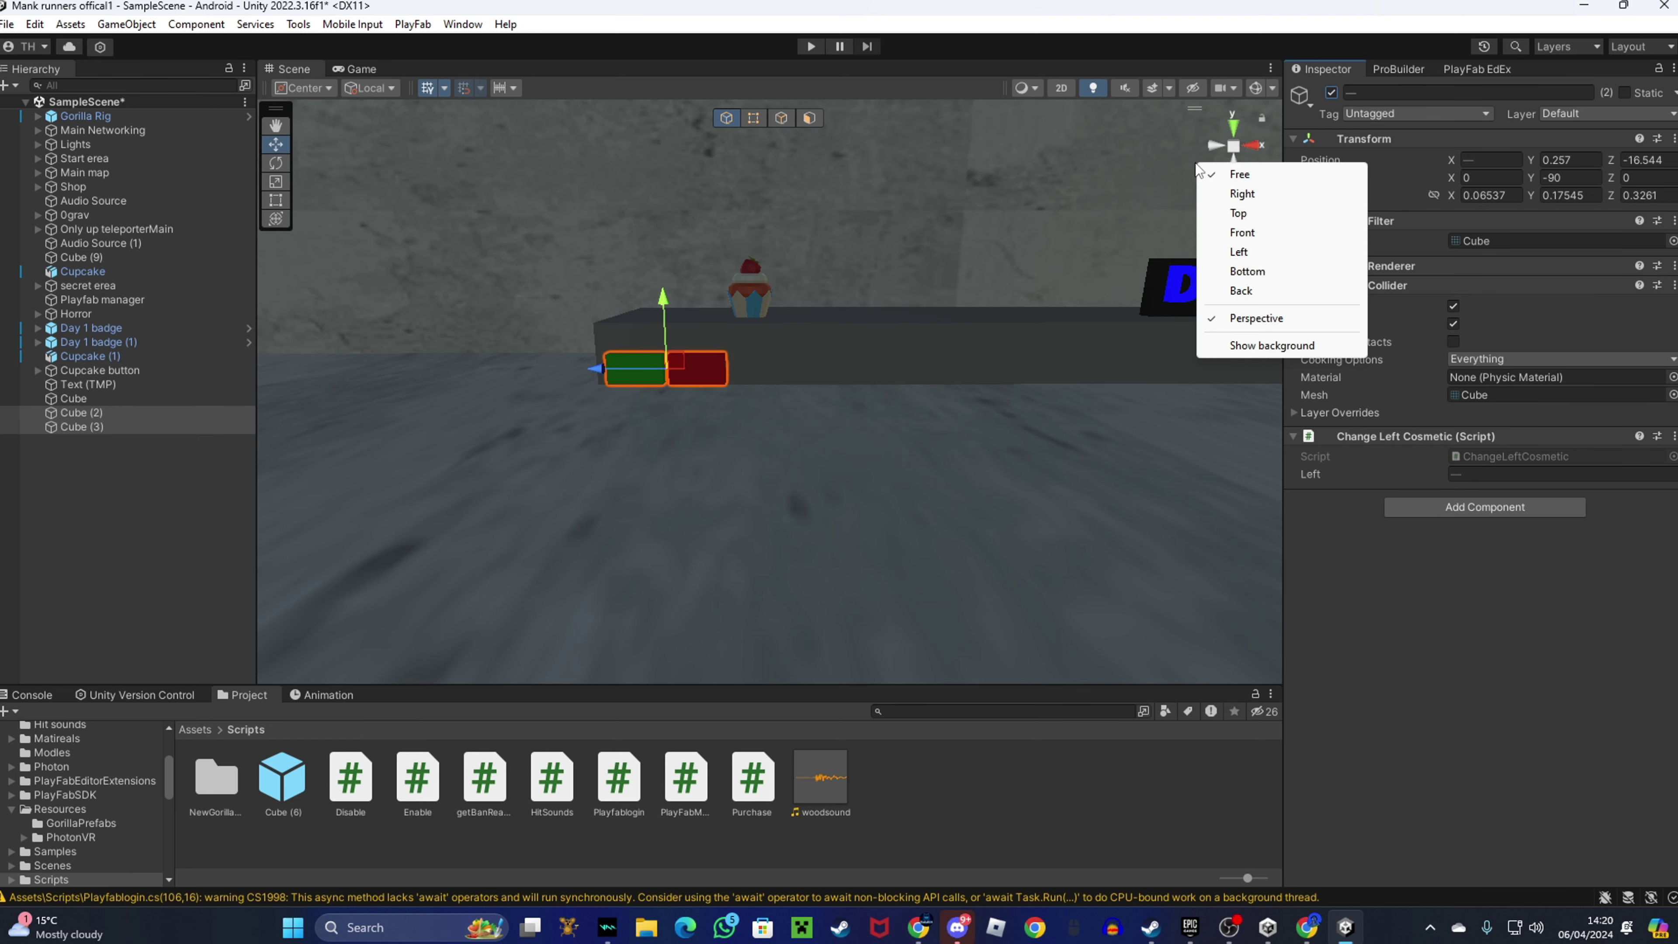
pyautogui.moveTo(1076, 337); pyautogui.dragTo(639, 346, button='right')
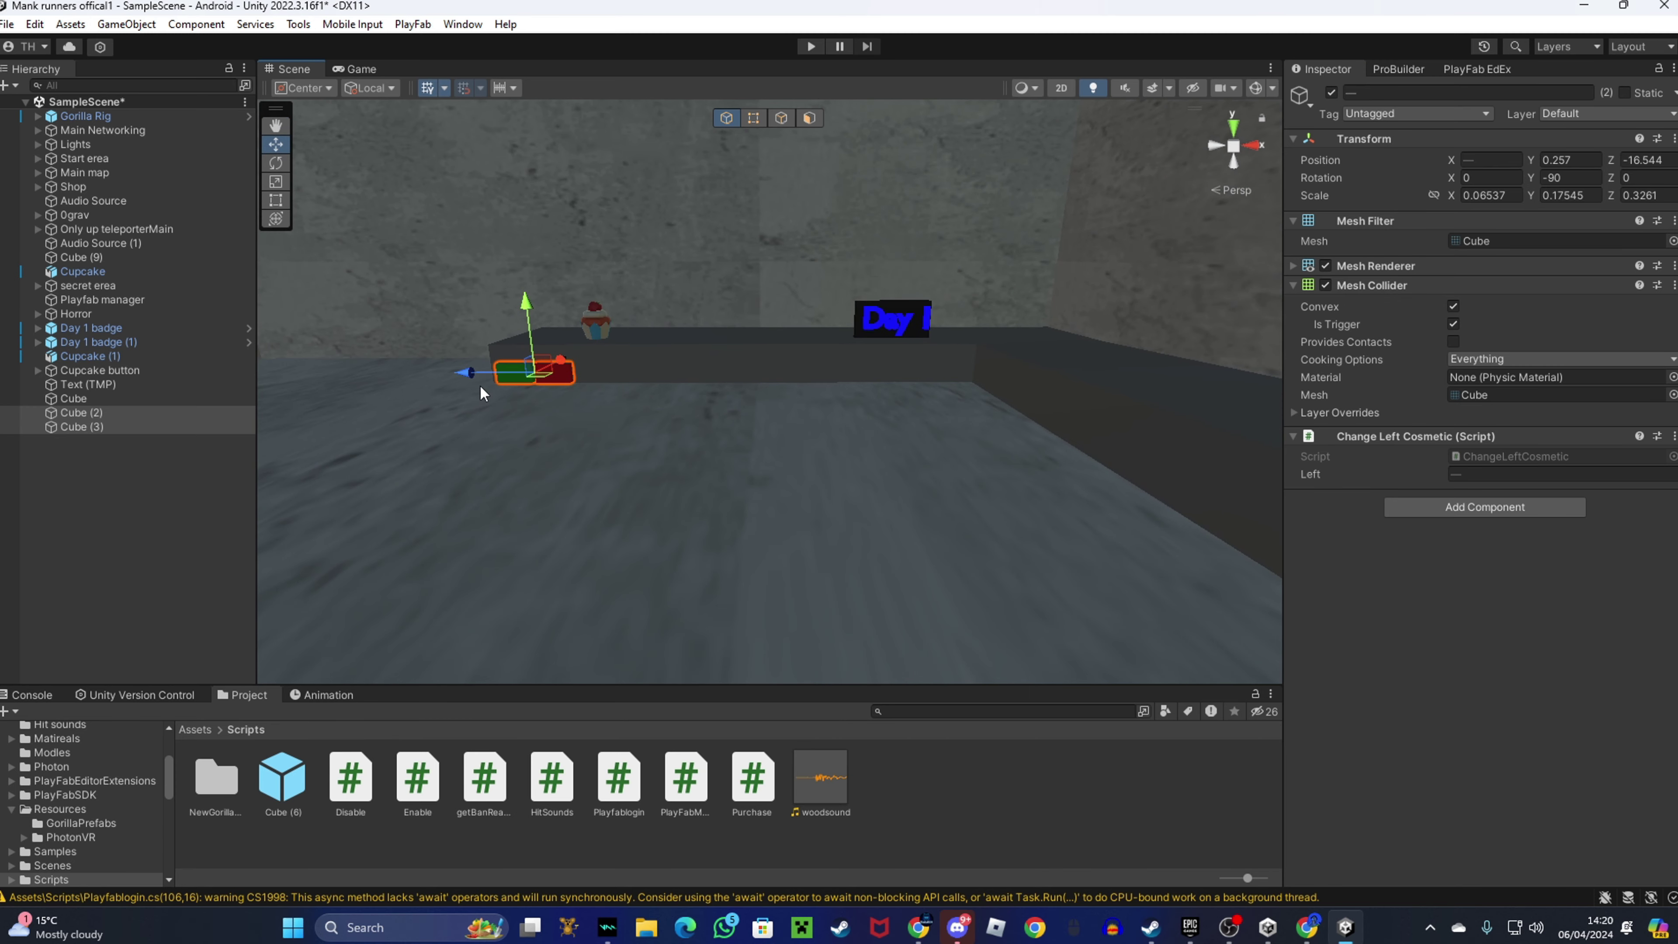
pyautogui.moveTo(488, 374); pyautogui.dragTo(848, 437)
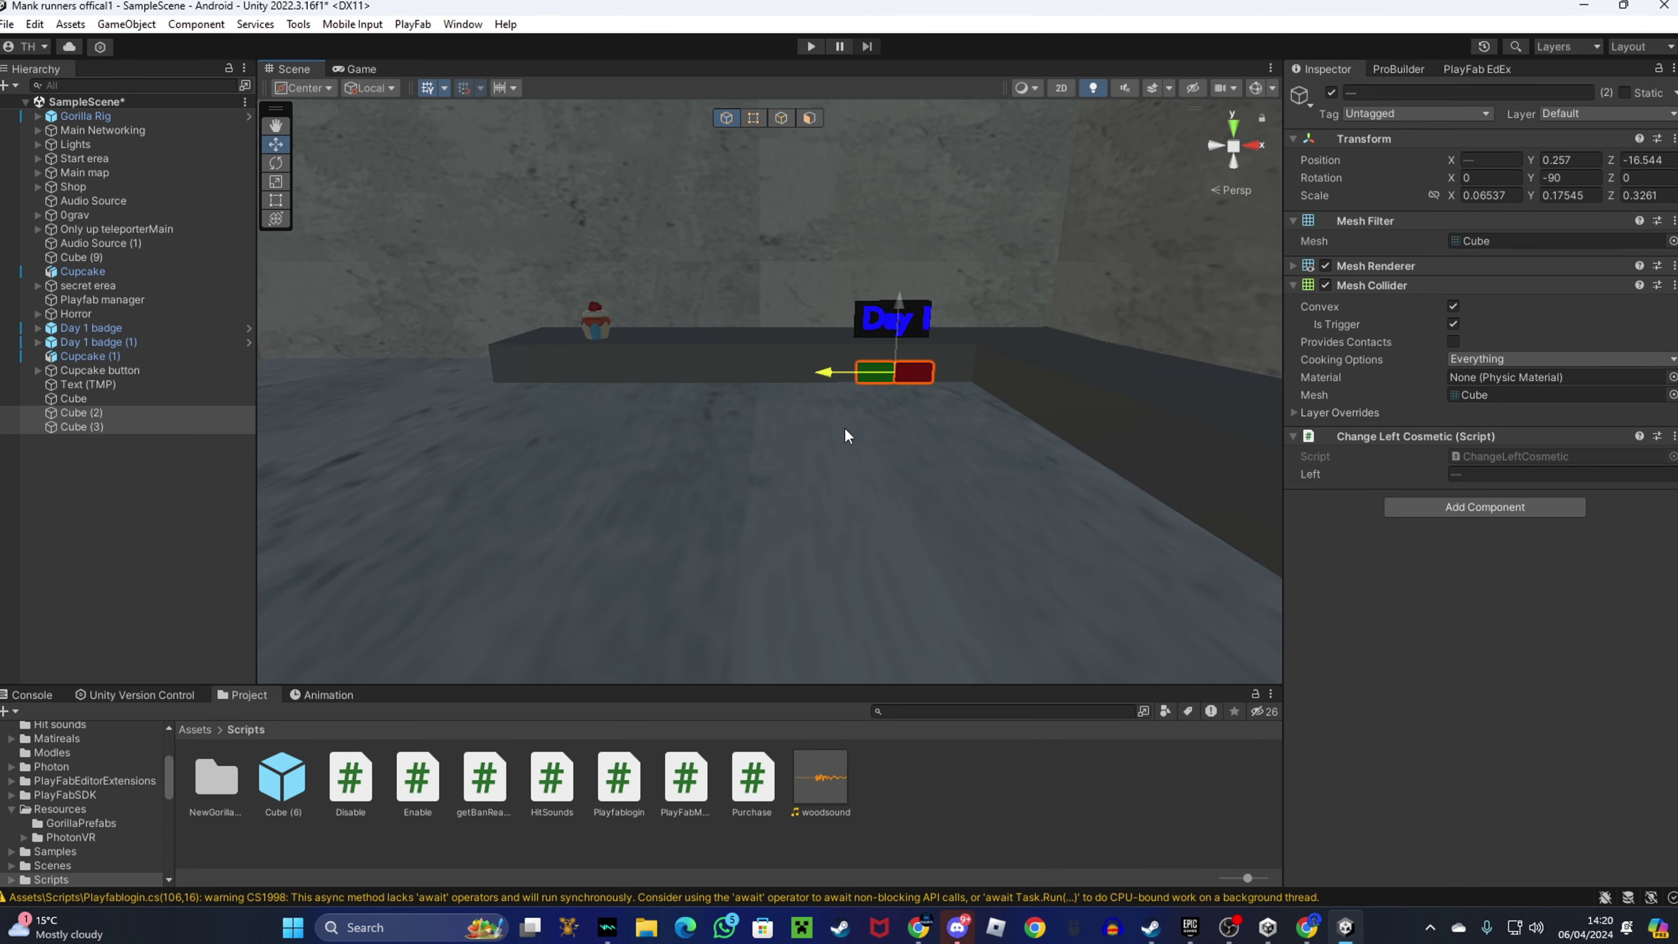
pyautogui.moveTo(904, 304); pyautogui.dragTo(904, 297)
pyautogui.moveTo(966, 346)
pyautogui.mouseDown(button='right')
pyautogui.moveTo(937, 337)
pyautogui.moveTo(1004, 326)
pyautogui.moveTo(978, 326)
pyautogui.mouseUp(button='right')
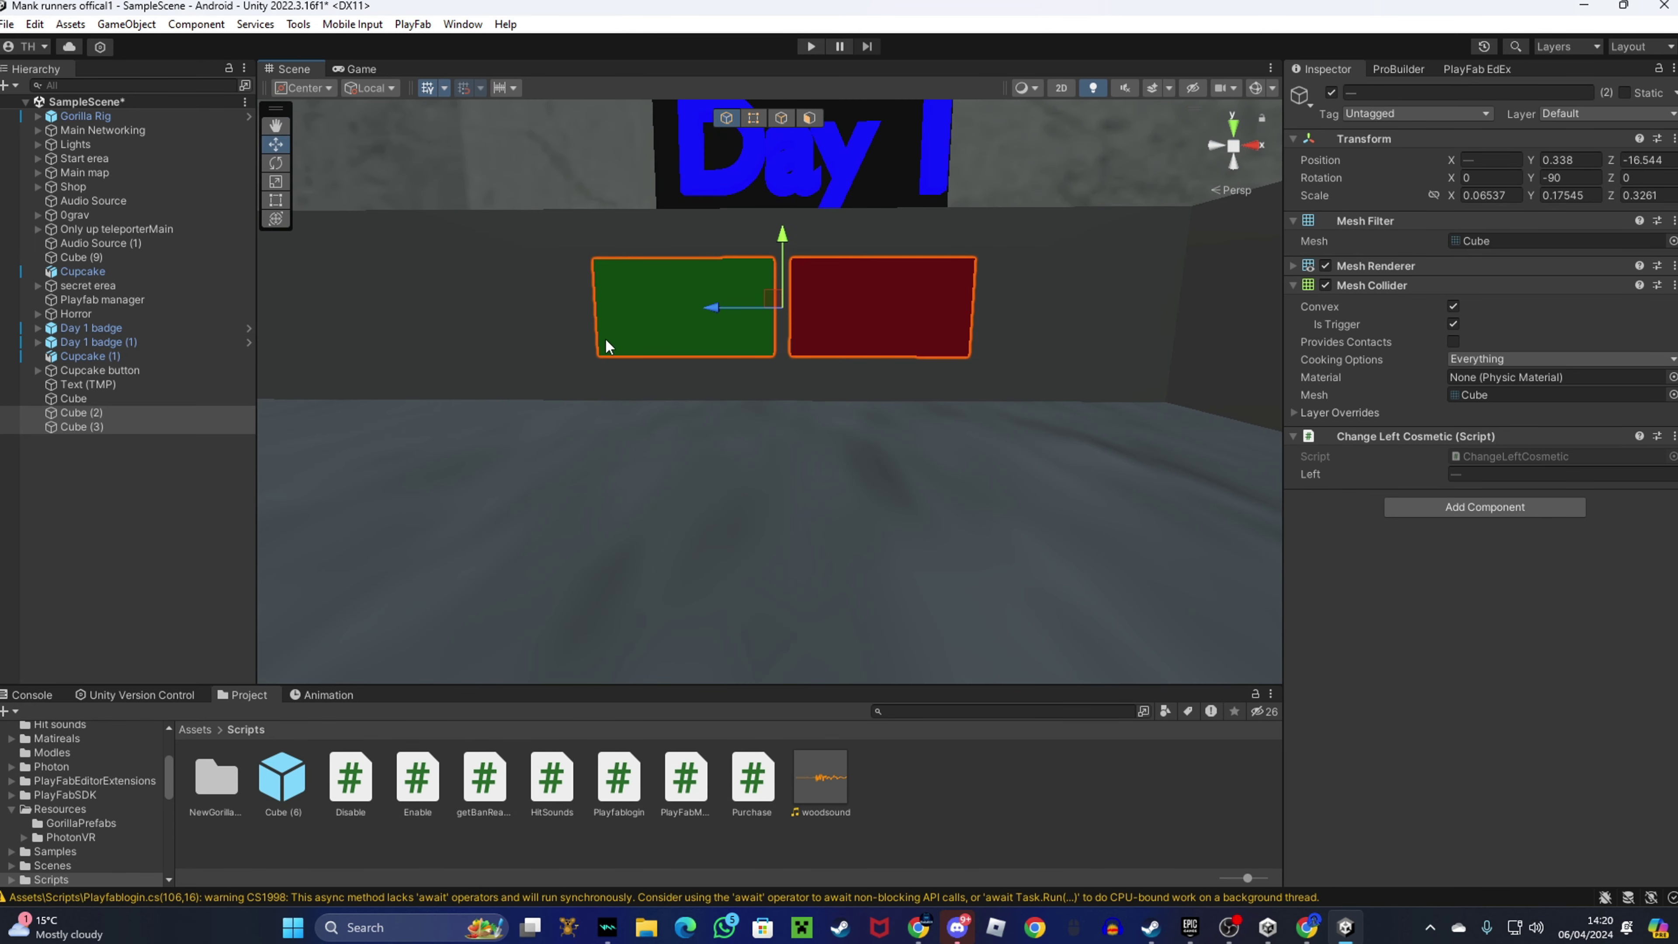
pyautogui.scroll(-3, 709, 324)
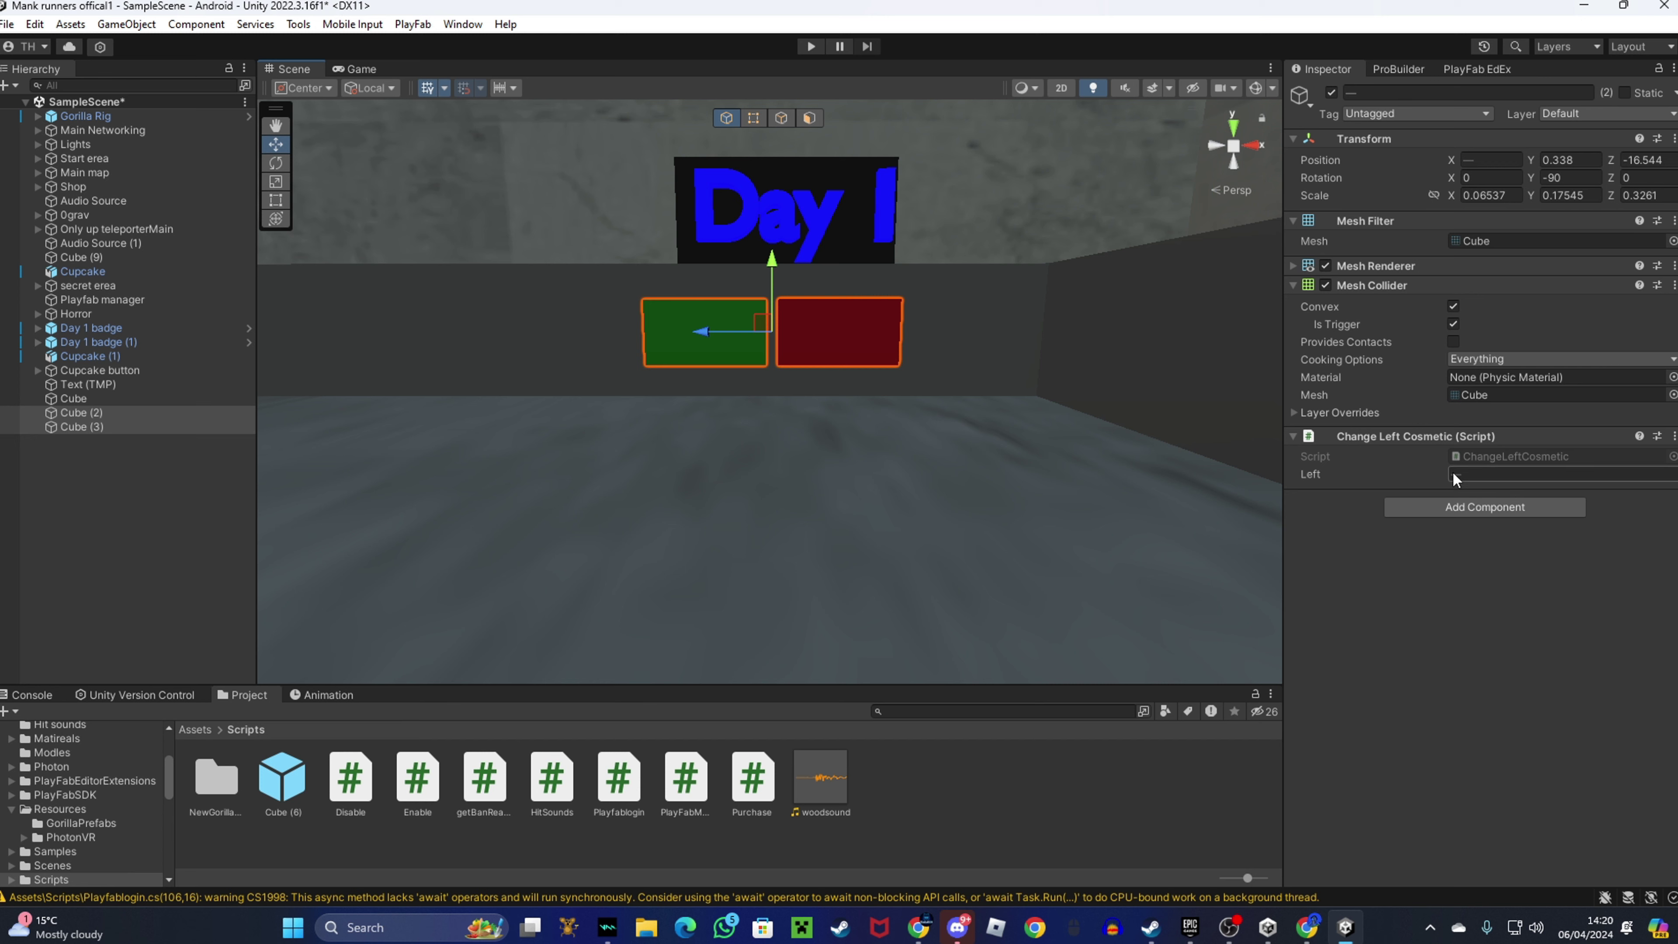
# Replace the Change Left Cosmetic script on both pasted buttons with the Change Body Cosmetic script from CosmeticsScriptsNew.
pyautogui.keyDown('shift'); pyautogui.click(859, 360); pyautogui.keyUp('shift')
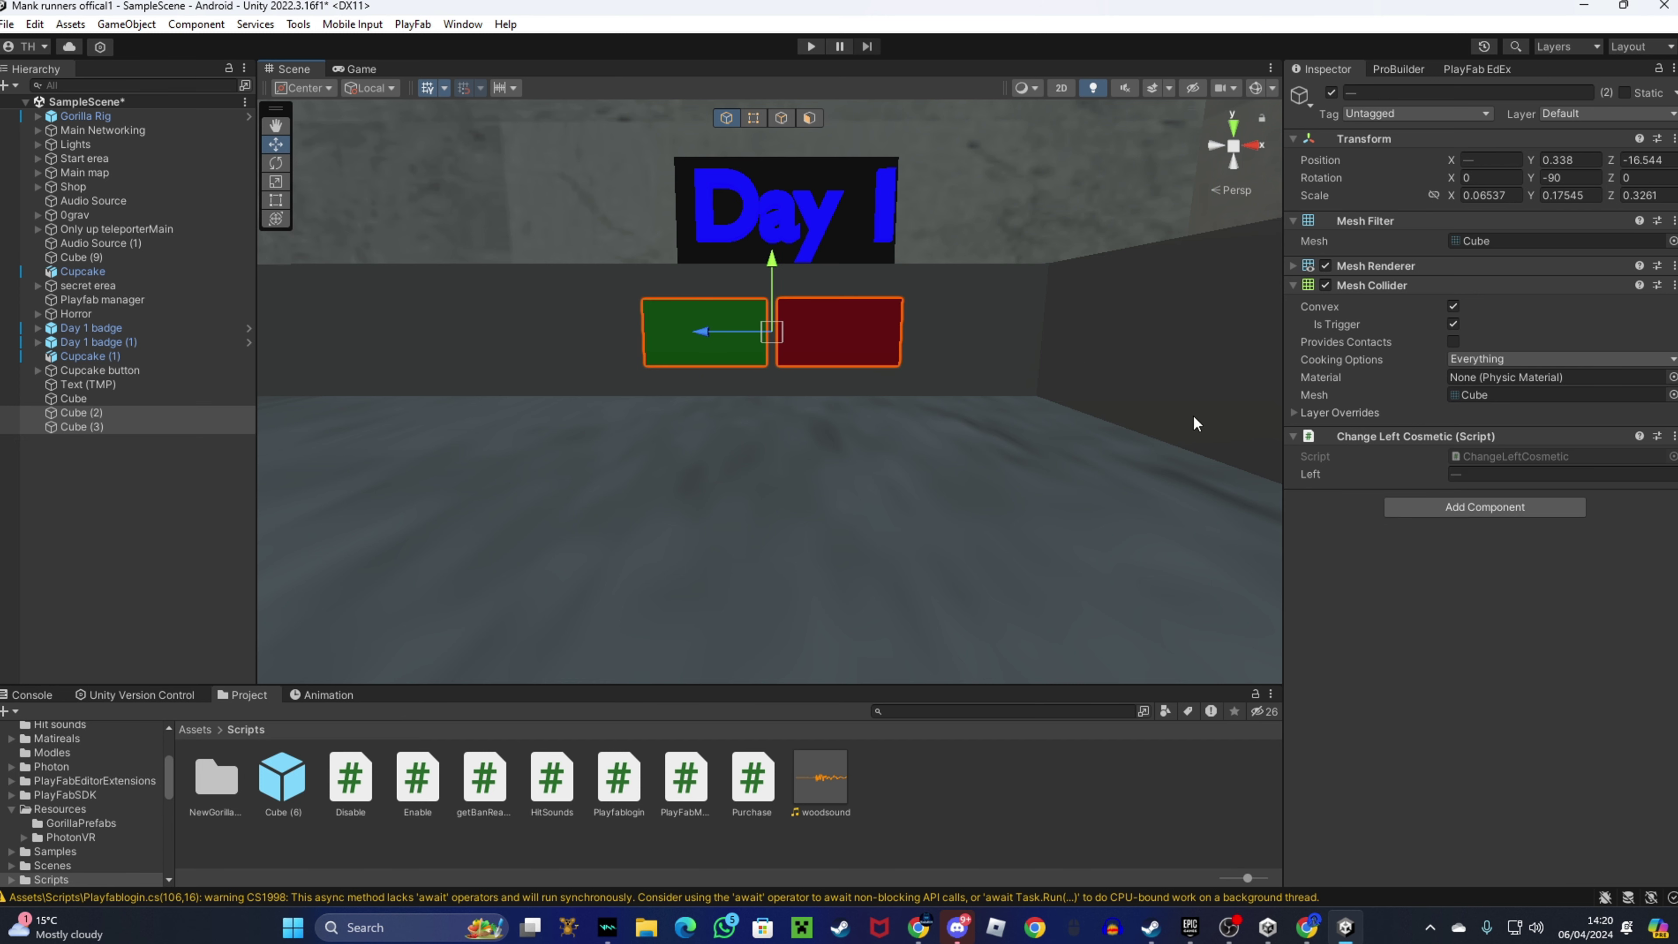
pyautogui.click(1447, 436)
pyautogui.rightClick(1445, 436)
pyautogui.click(1490, 473)
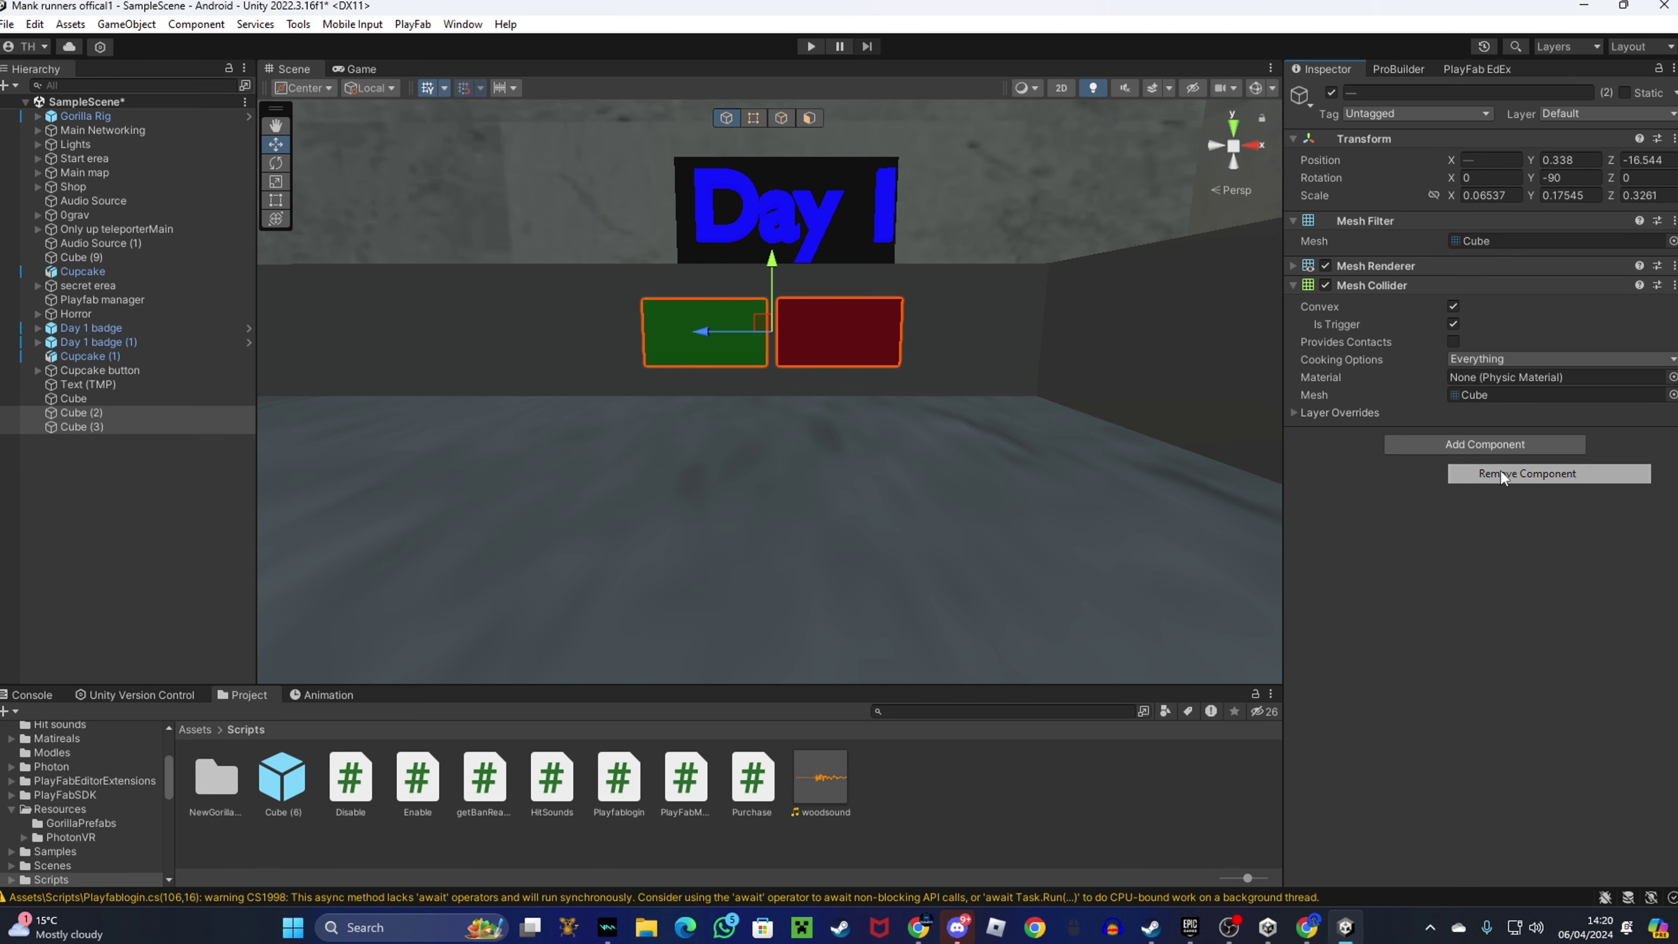
pyautogui.scroll(4, 85, 793)
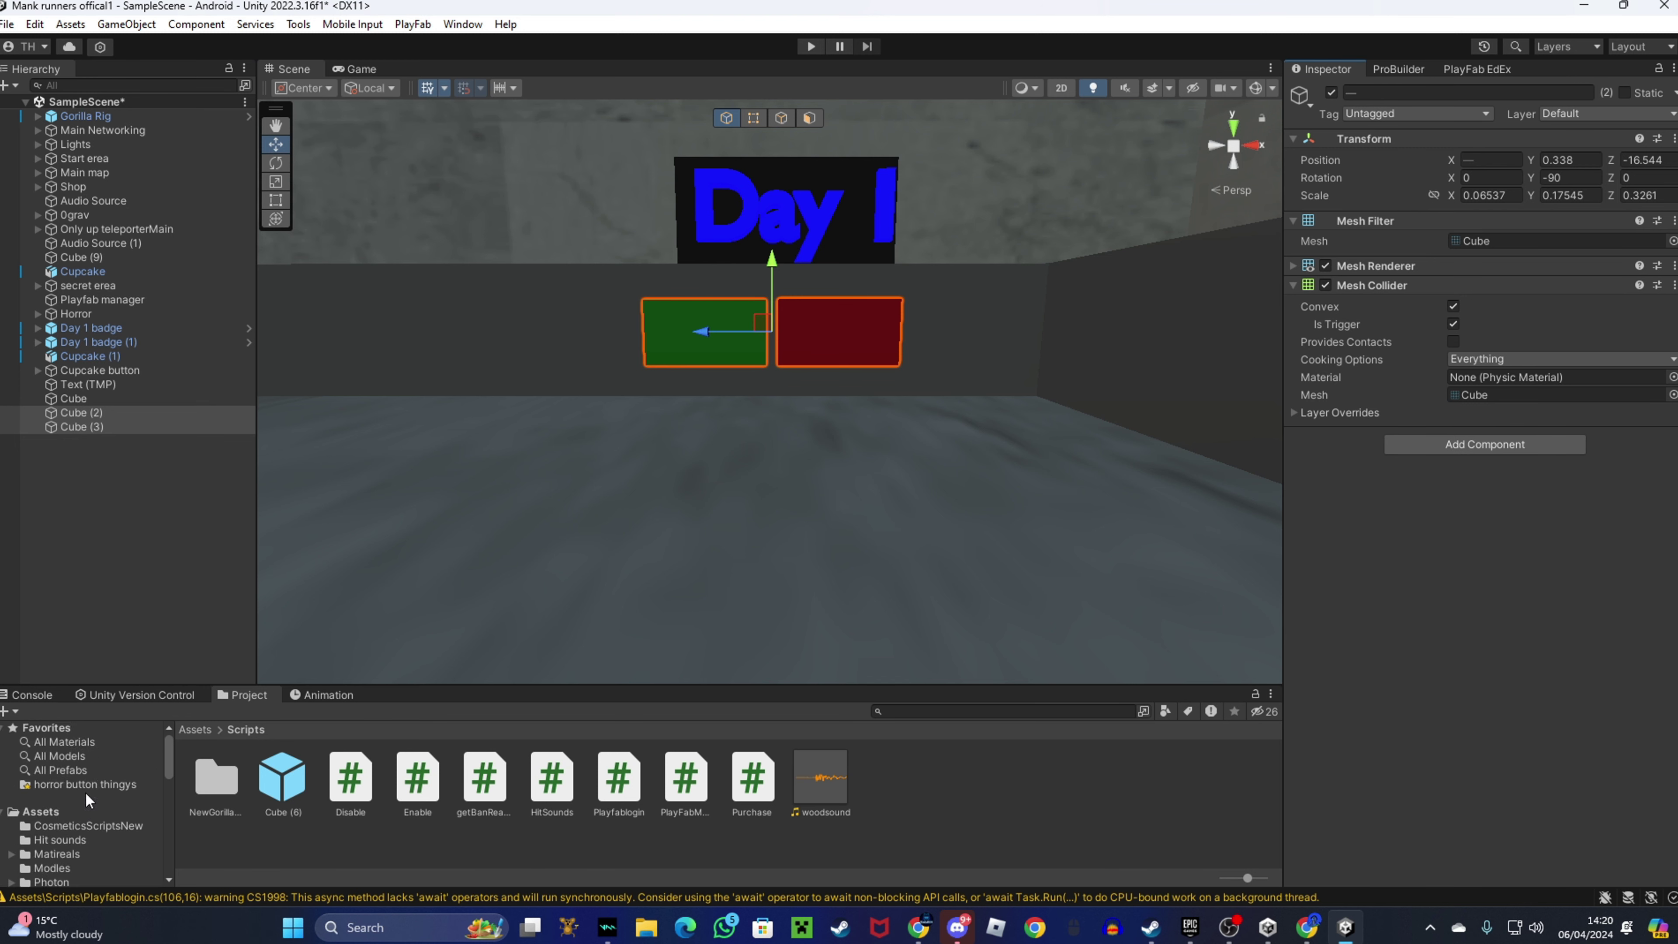
pyautogui.click(66, 825)
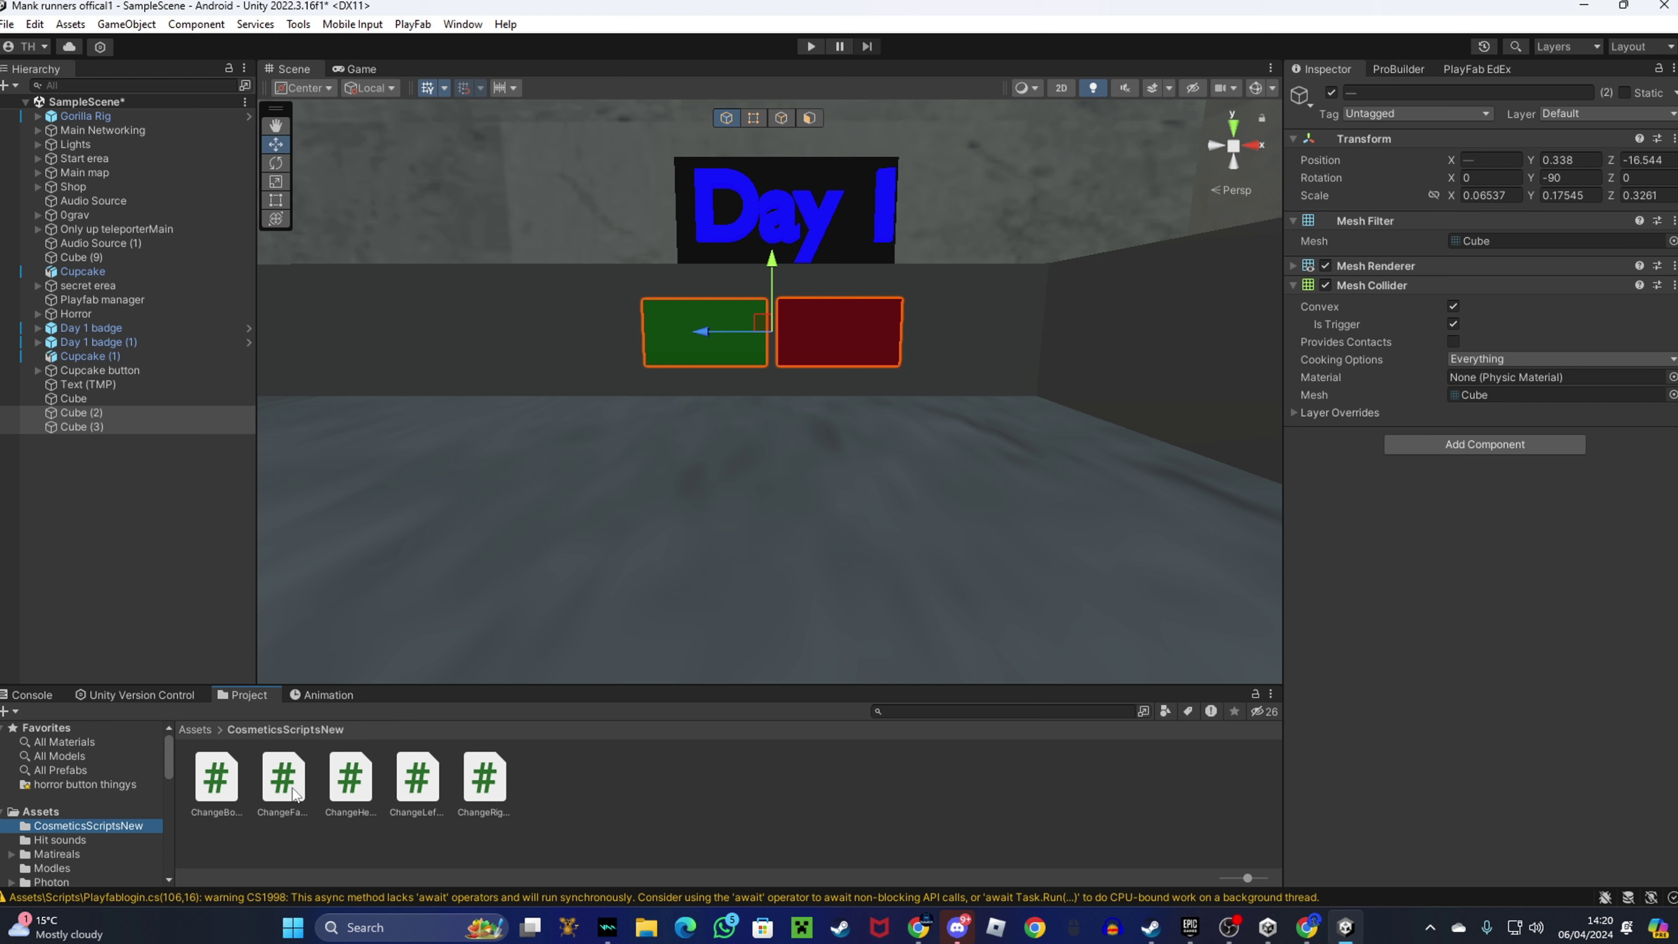
pyautogui.moveTo(228, 792); pyautogui.dragTo(704, 334)
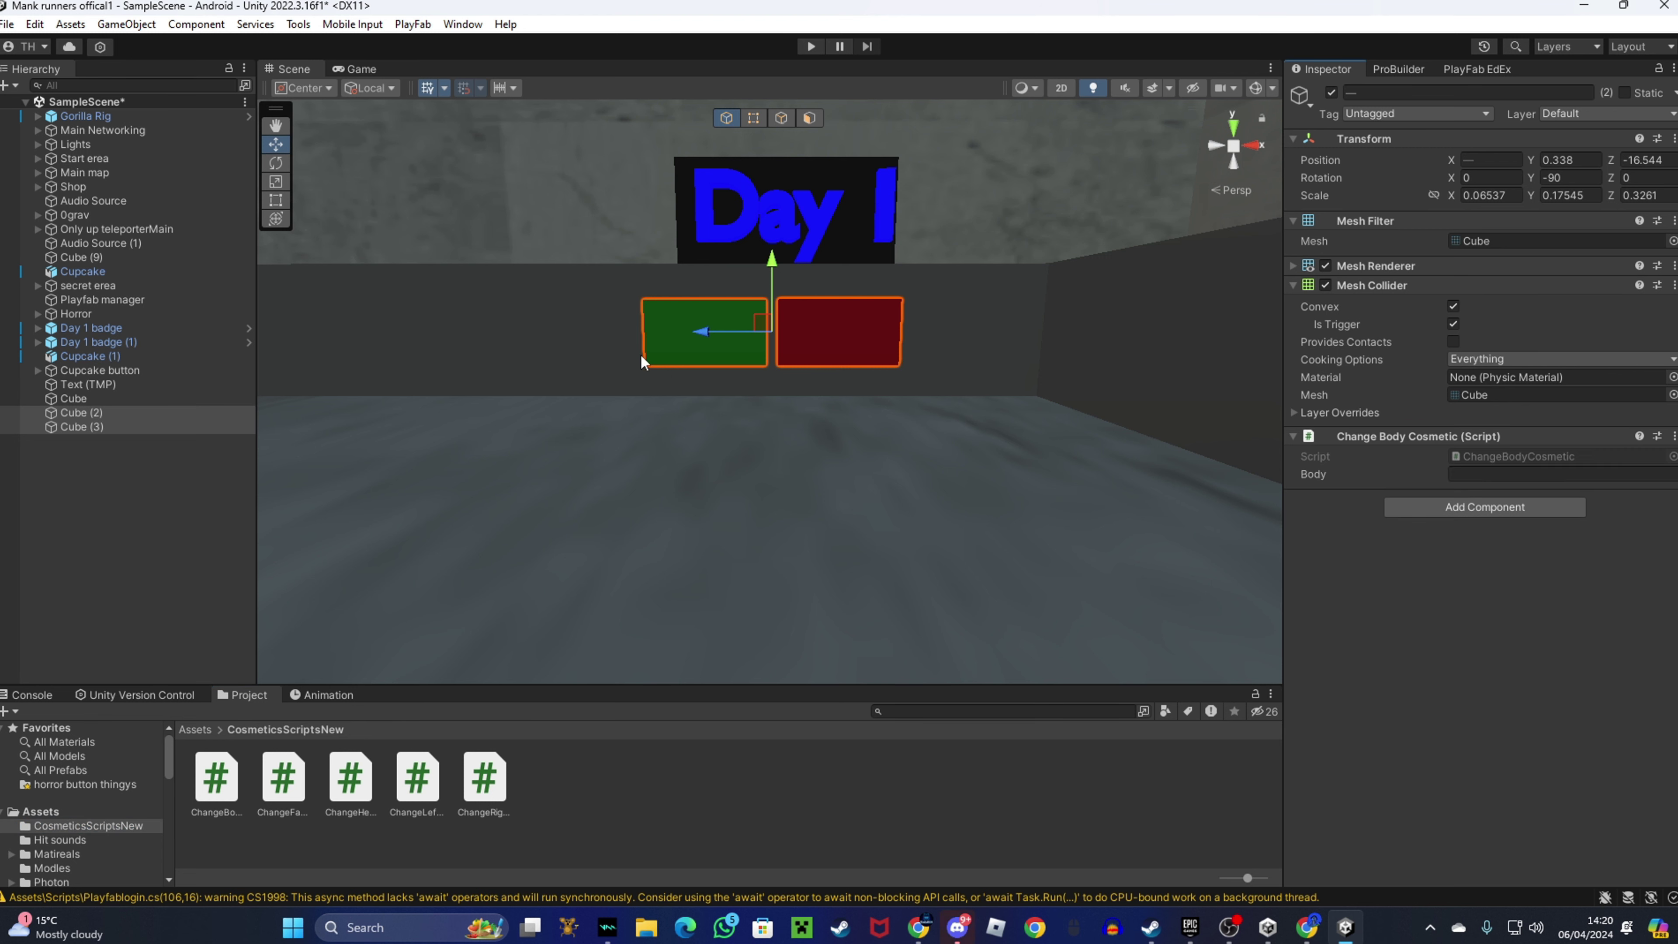
# Set the Body value of the green button's Change Body Cosmetic script to "Day 1 badge".
pyautogui.rightClick(1530, 474)
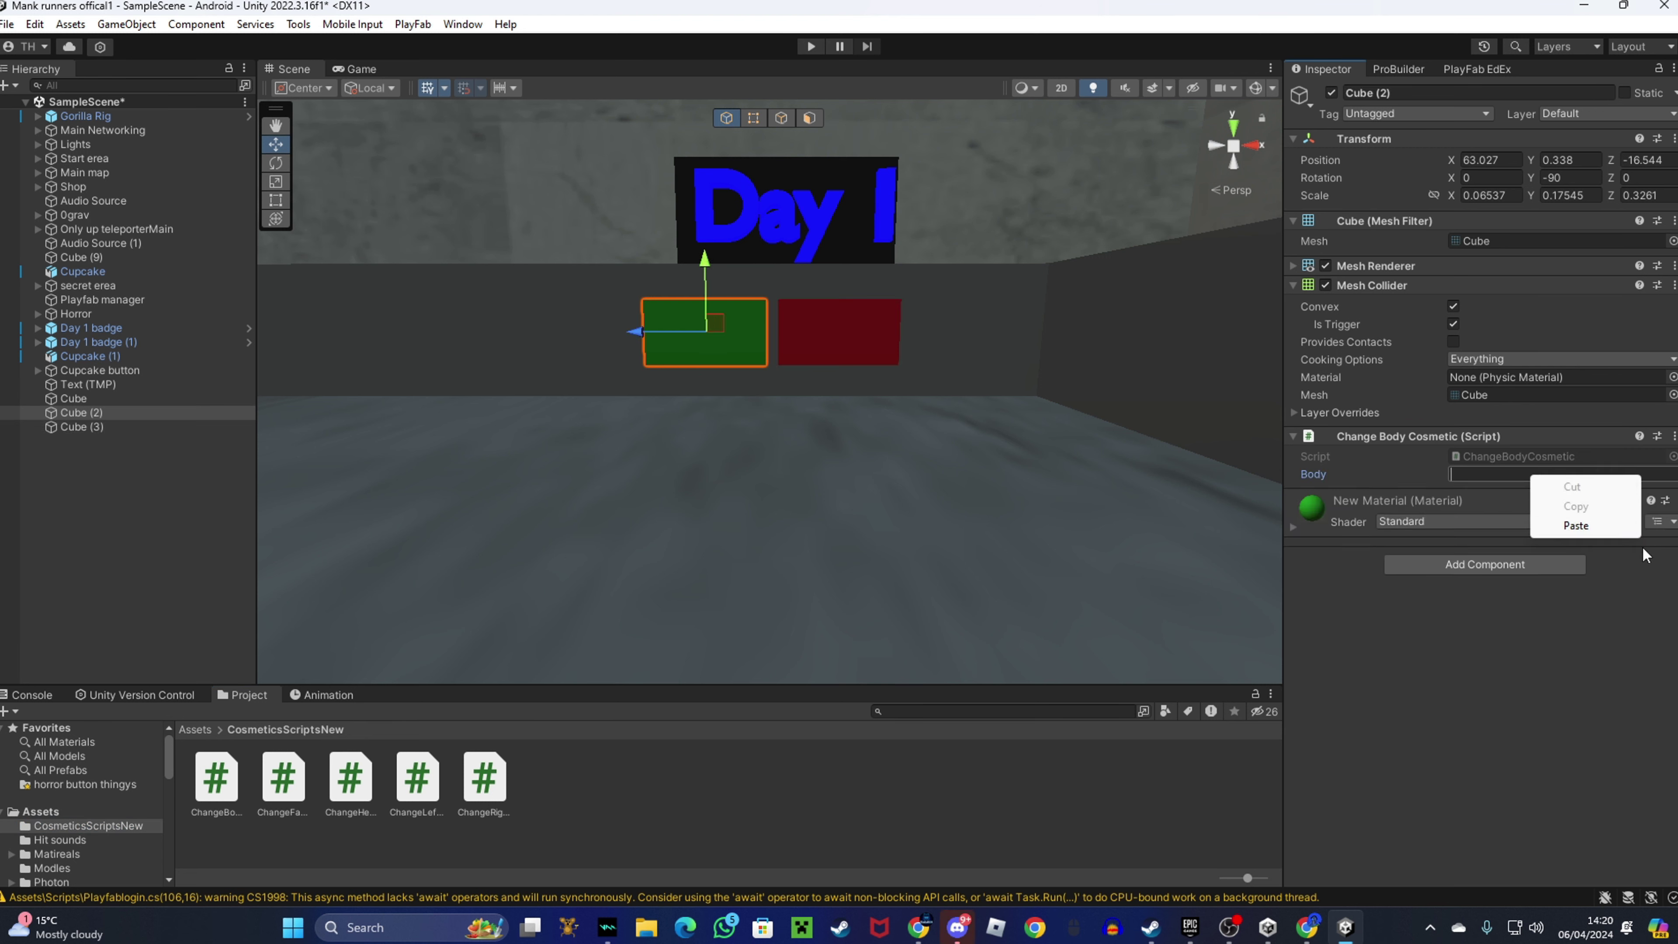
pyautogui.click(1586, 536)
pyautogui.scroll(-10, 768, 411)
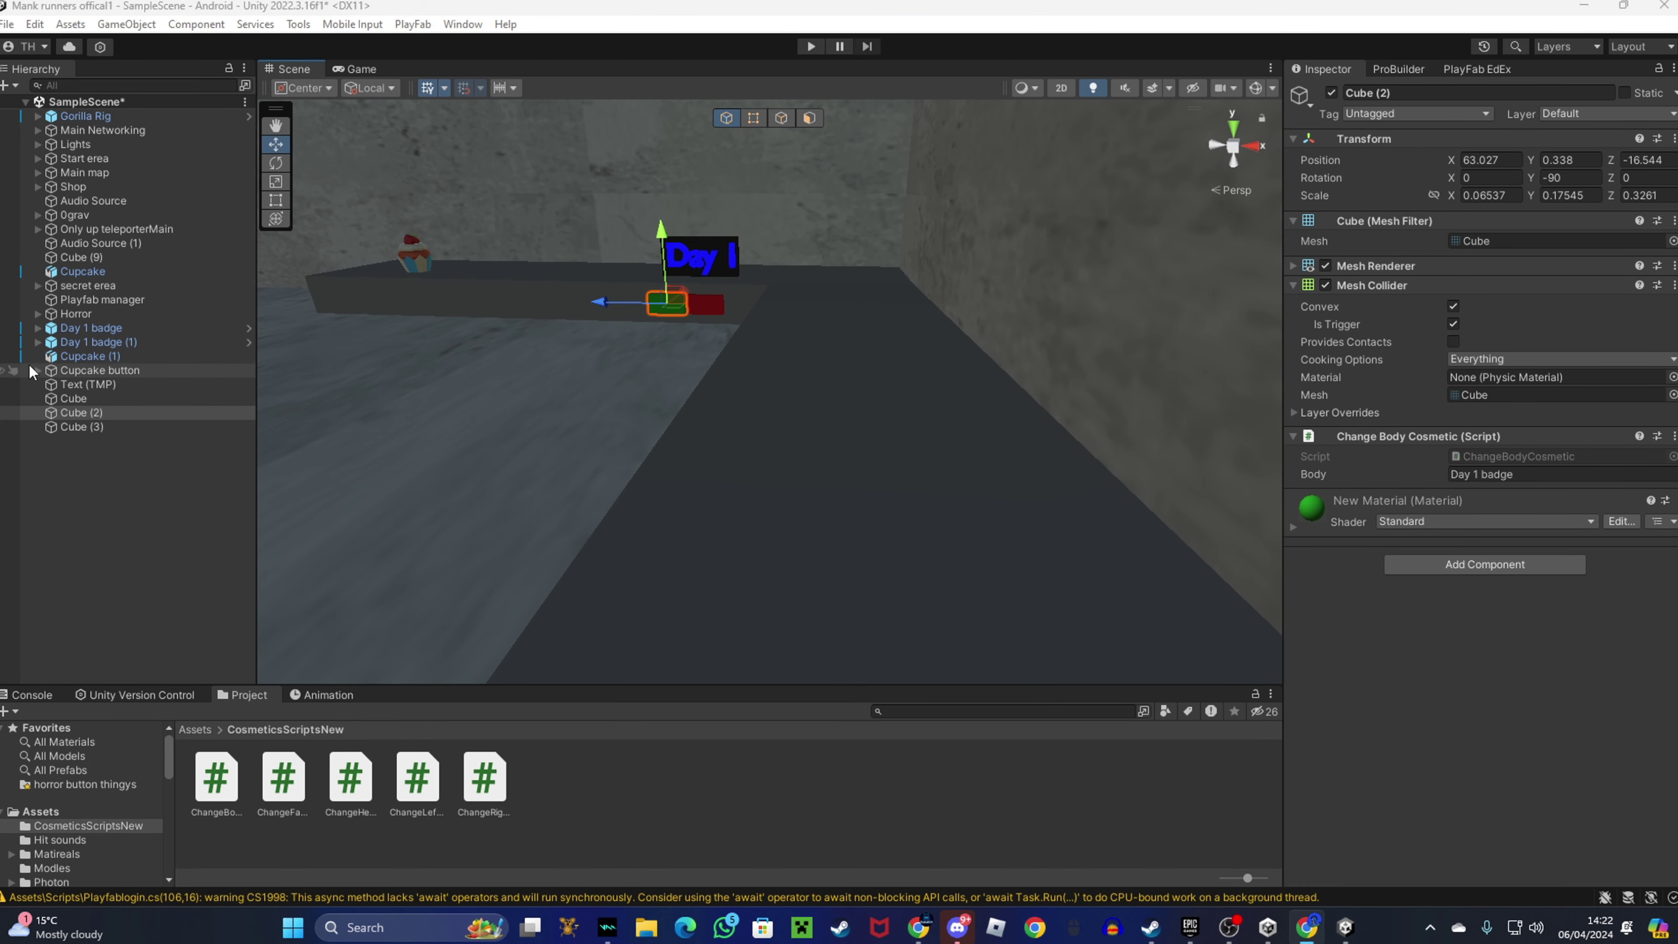
# Examine the script settings of the cubes inside the Cupcake button group.
pyautogui.click(35, 369)
pyautogui.click(36, 371)
pyautogui.click(82, 410)
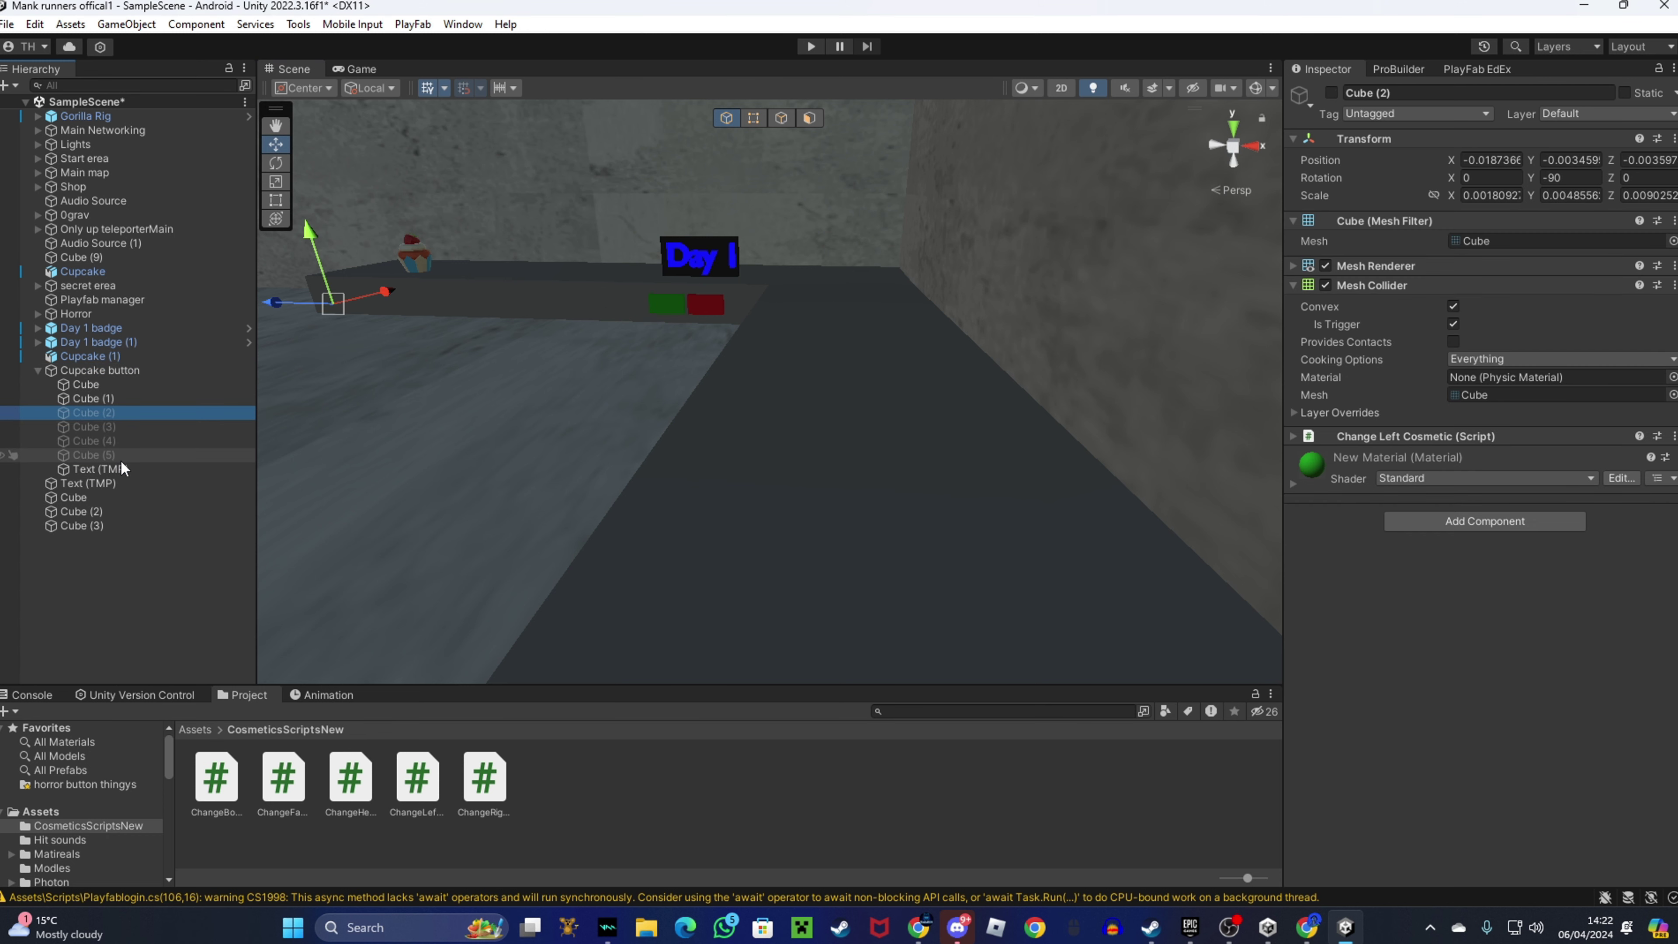
pyautogui.click(36, 370)
pyautogui.click(36, 370)
pyautogui.click(89, 386)
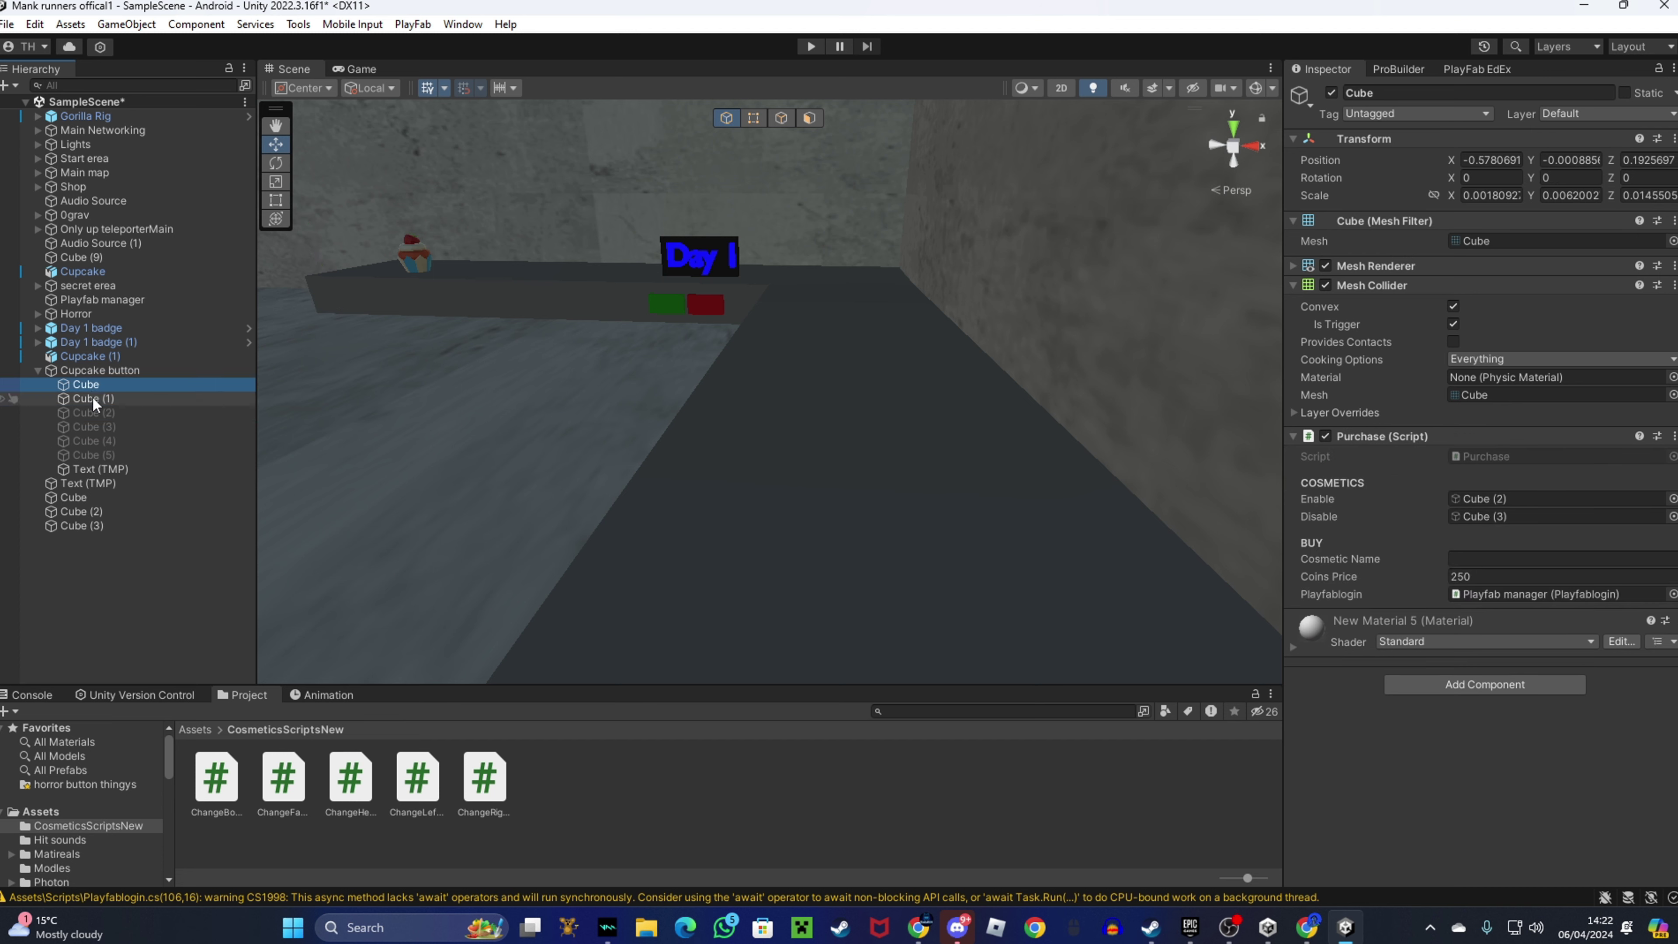
pyautogui.keyDown('ctrl'); pyautogui.click(93, 398); pyautogui.keyUp('ctrl')
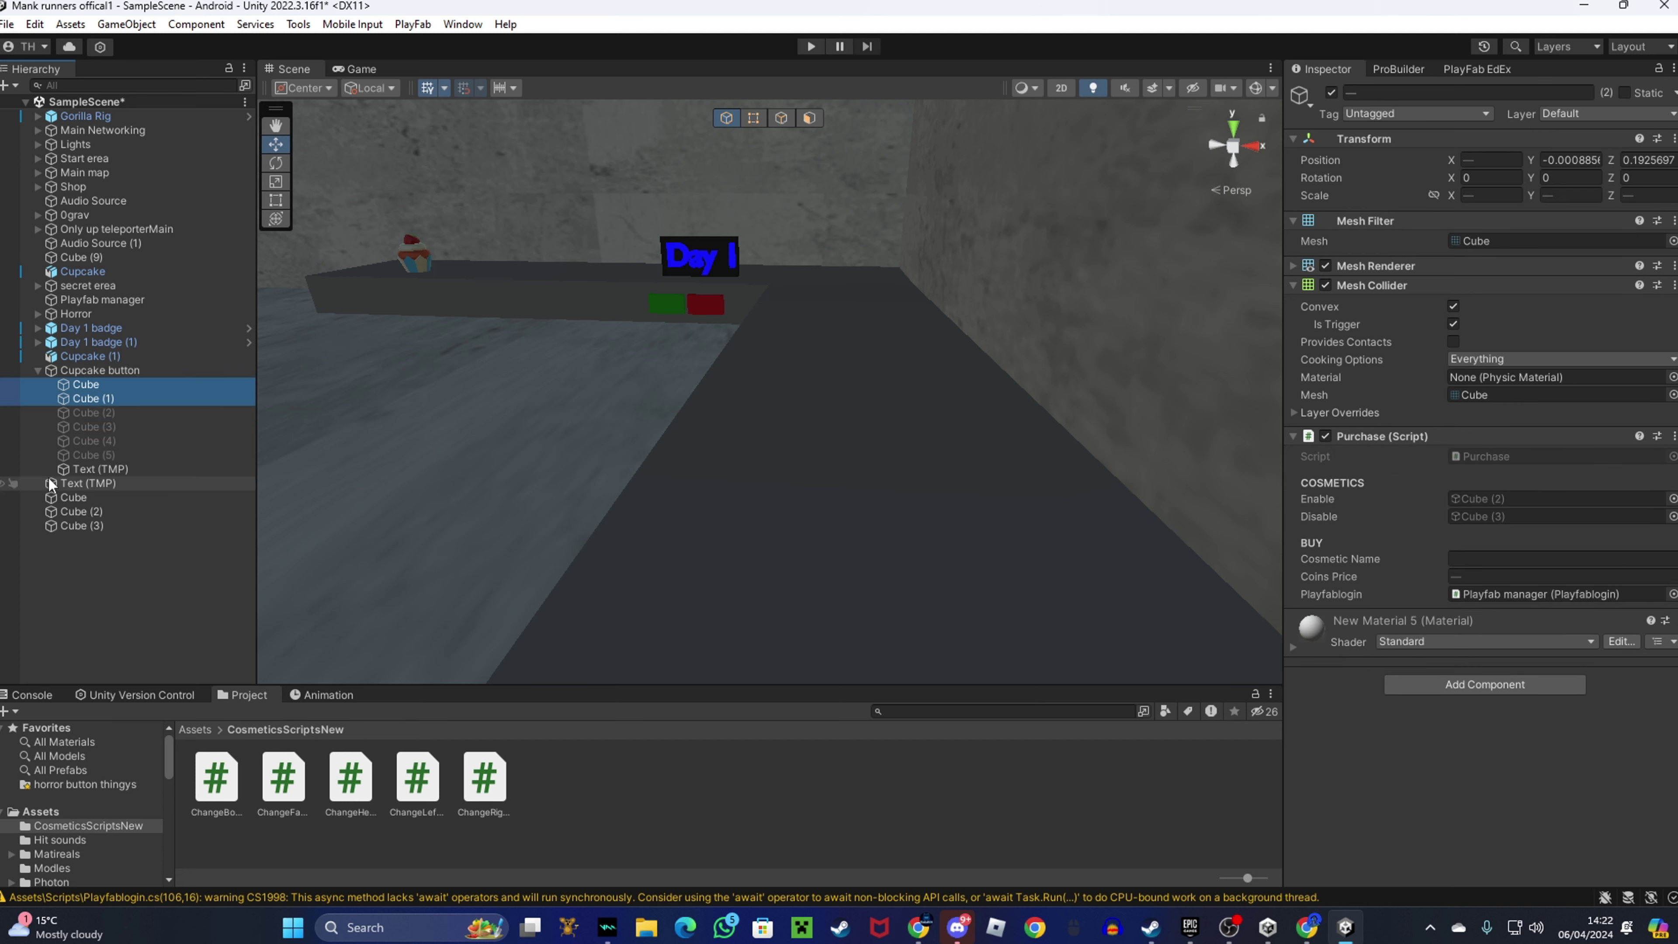
# Paste the cosmetic name into the Purchase script of the root-level Cube made for the Day 1 Badge.
pyautogui.click(89, 482)
pyautogui.click(78, 500)
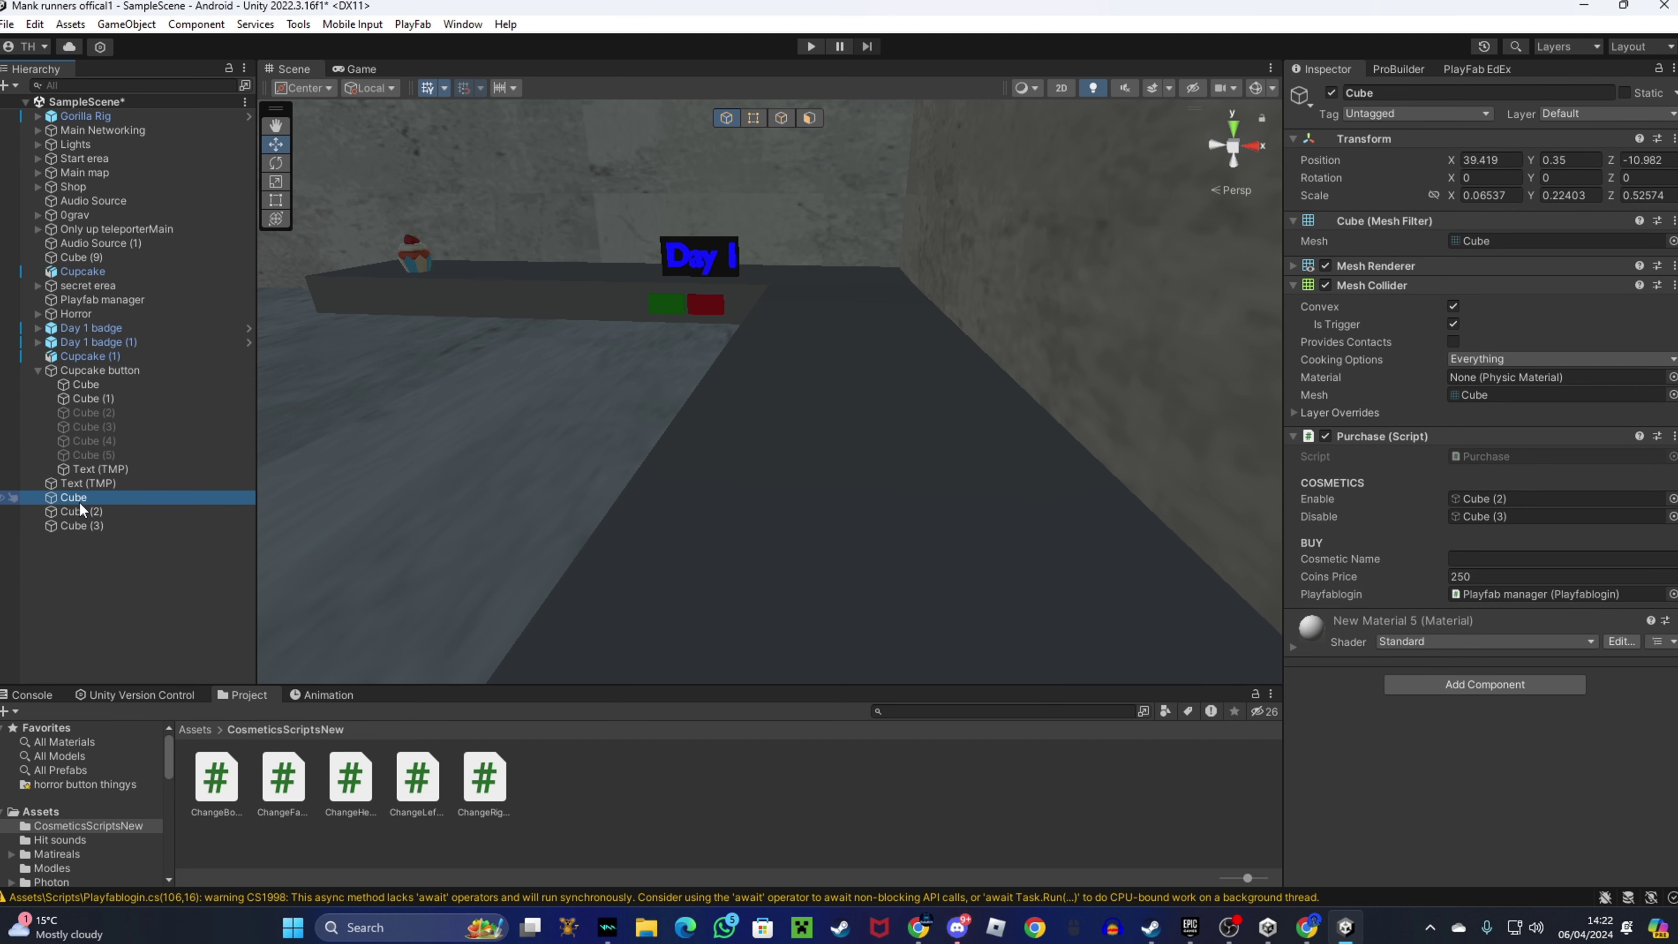
pyautogui.click(1528, 558)
pyautogui.rightClick(1528, 558)
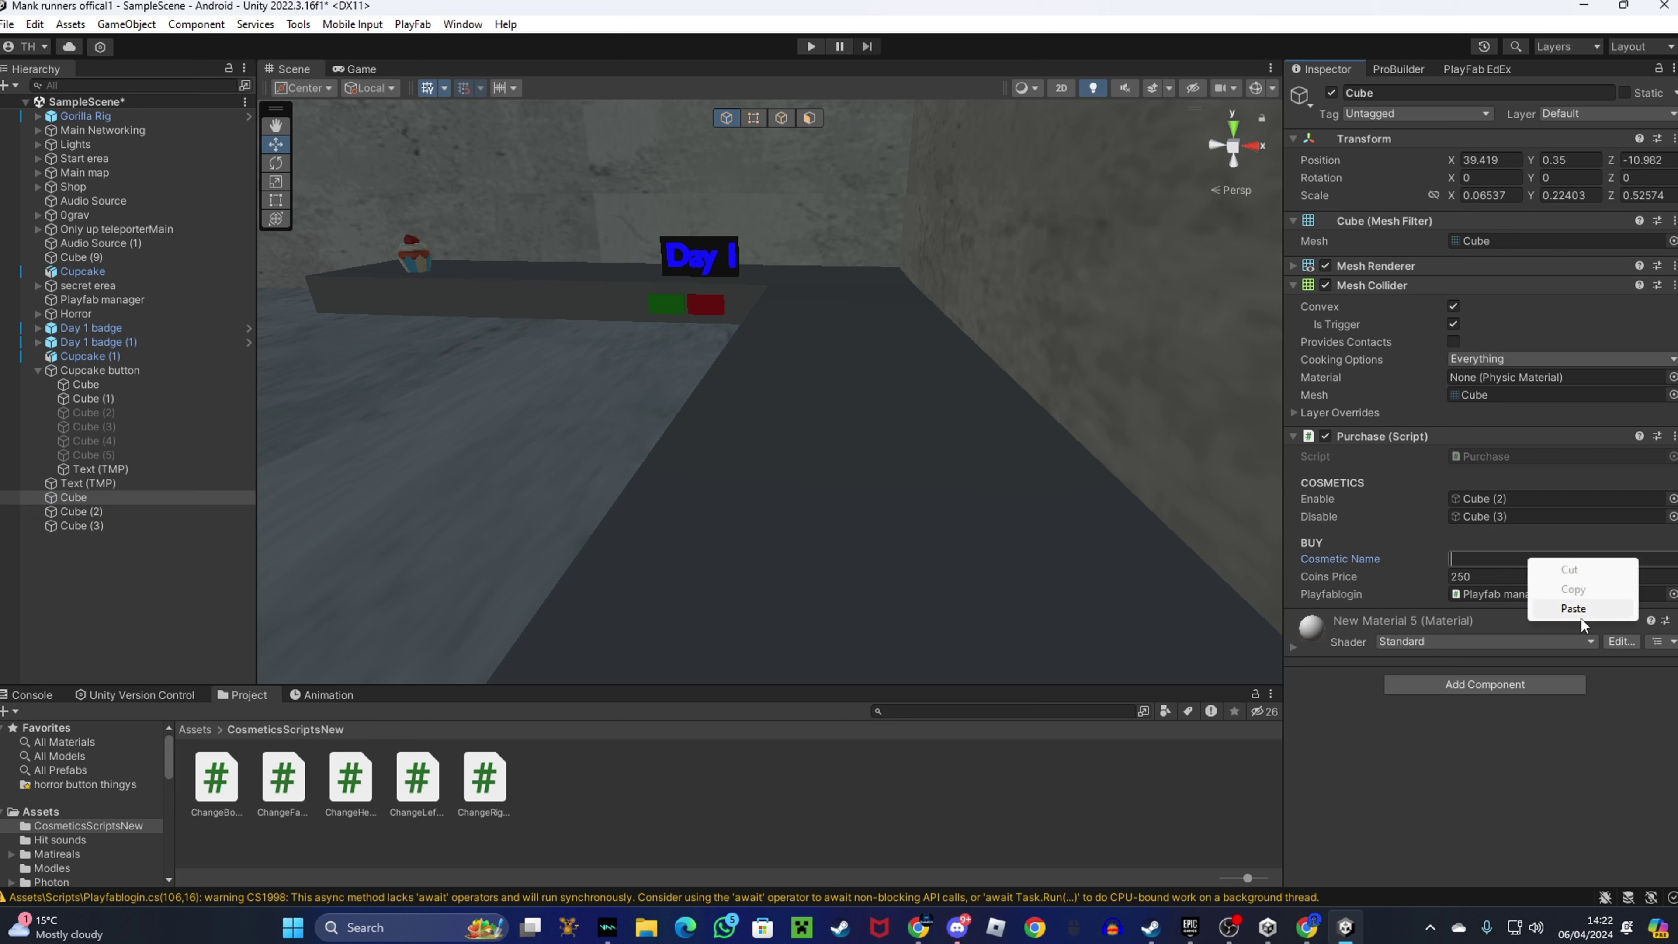
pyautogui.click(1574, 608)
# Check the green Day 1 button's Change Body Cosmetic settings and the cupcake purchase cube's Purchase settings.
pyautogui.click(40, 513)
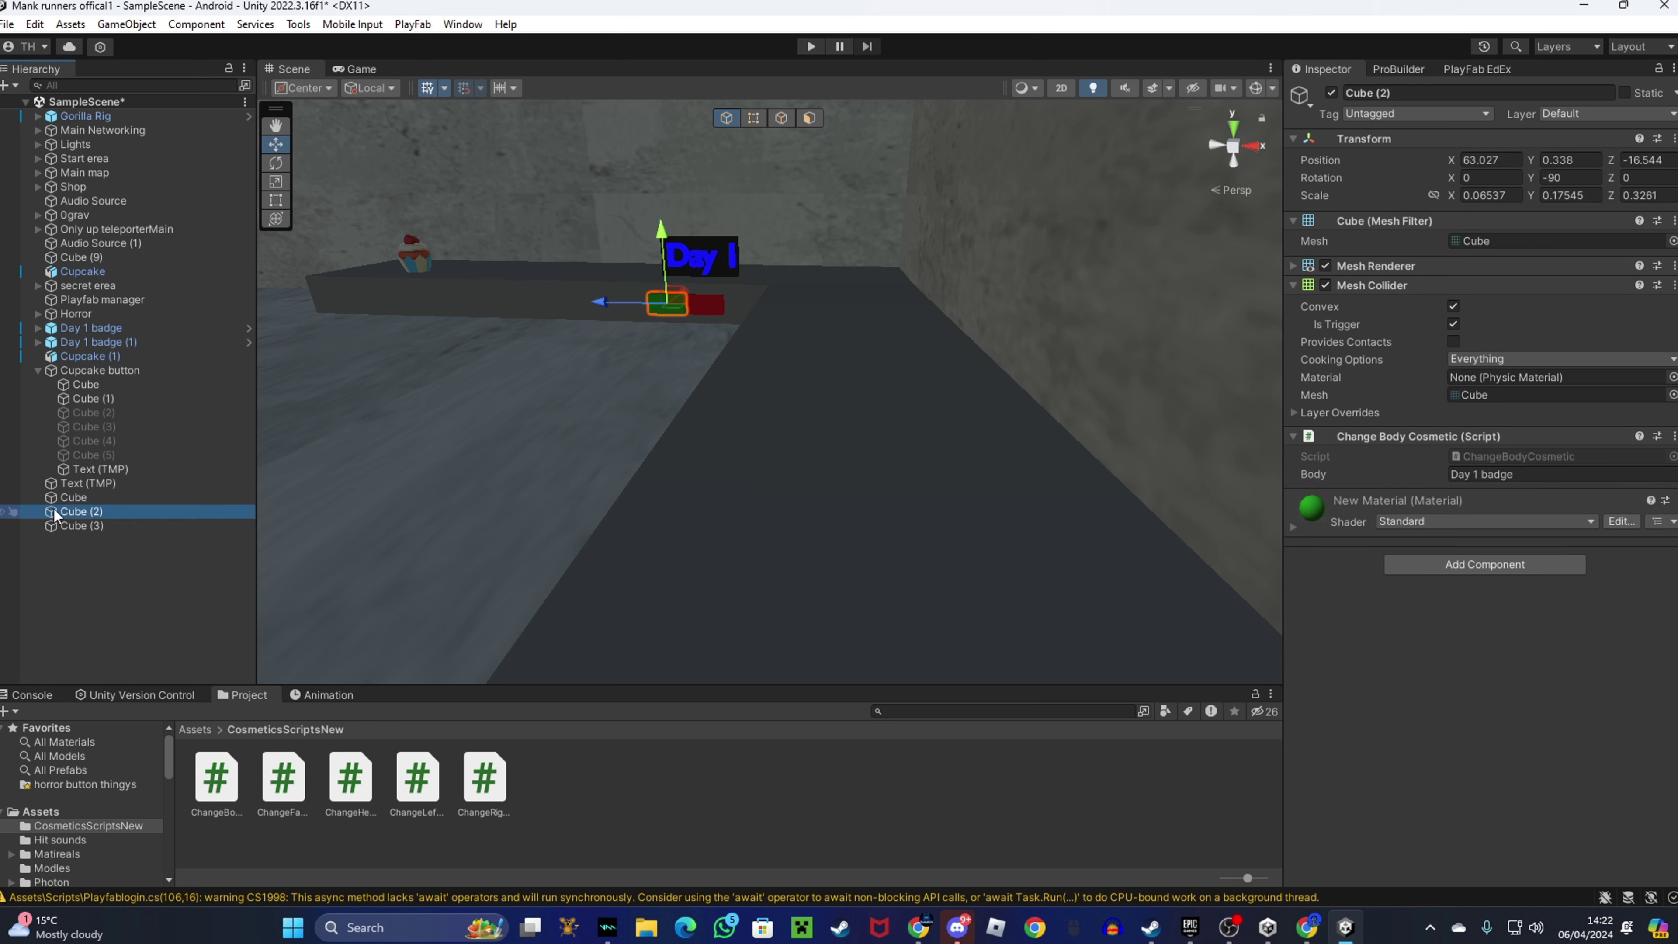
pyautogui.click(82, 537)
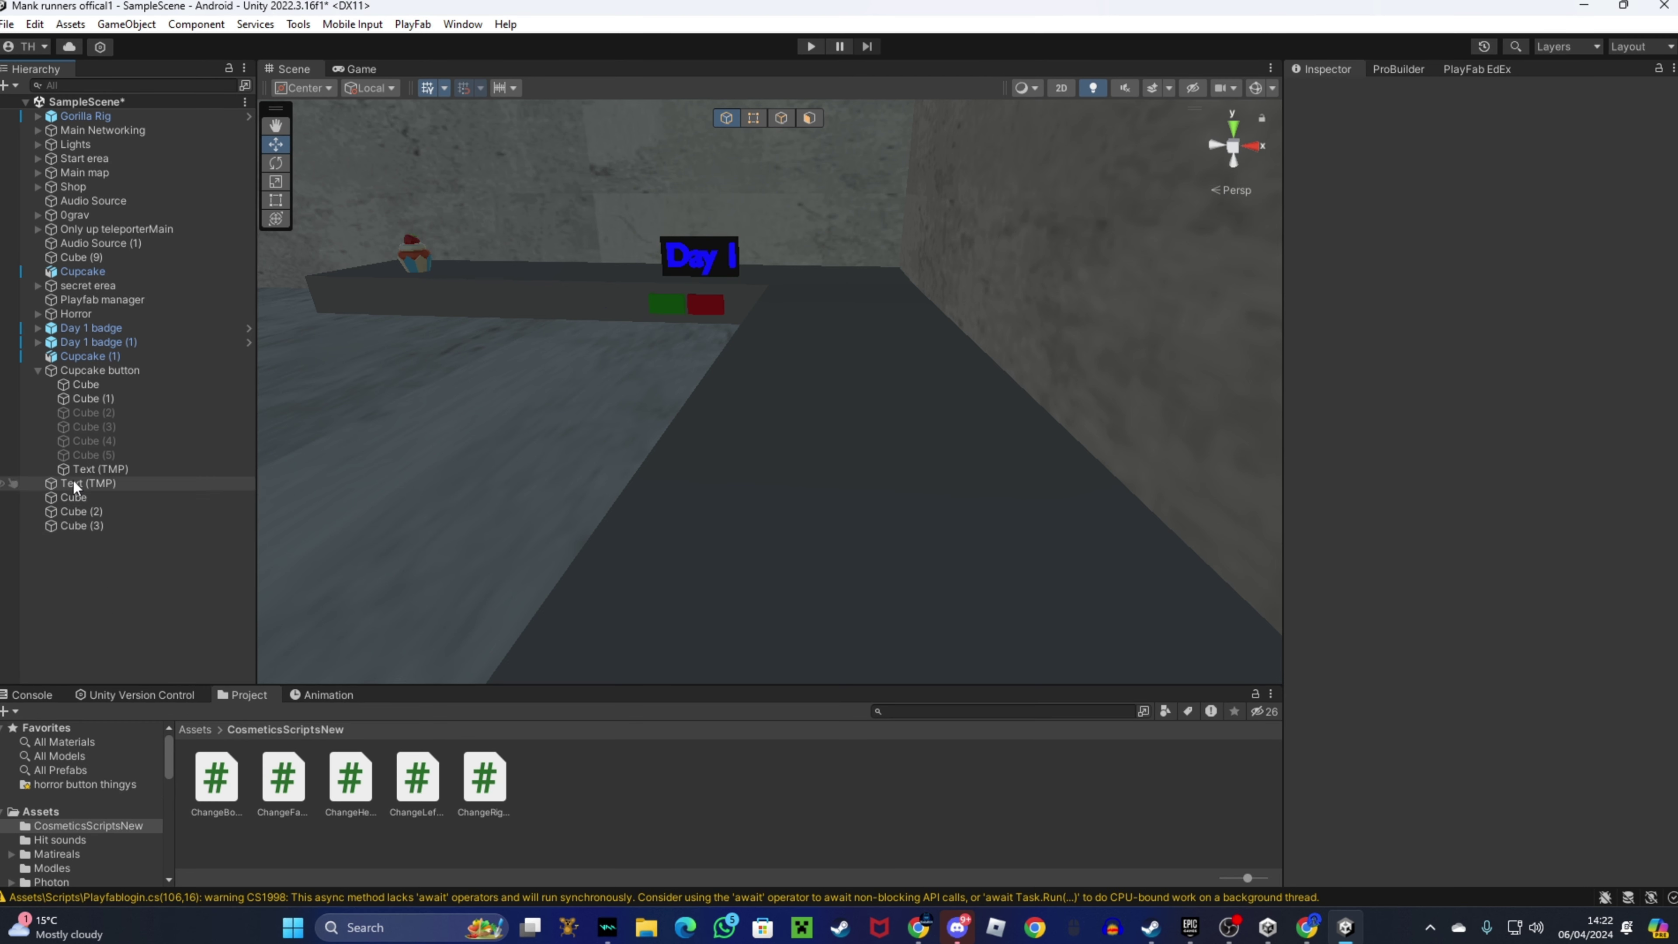
pyautogui.click(72, 385)
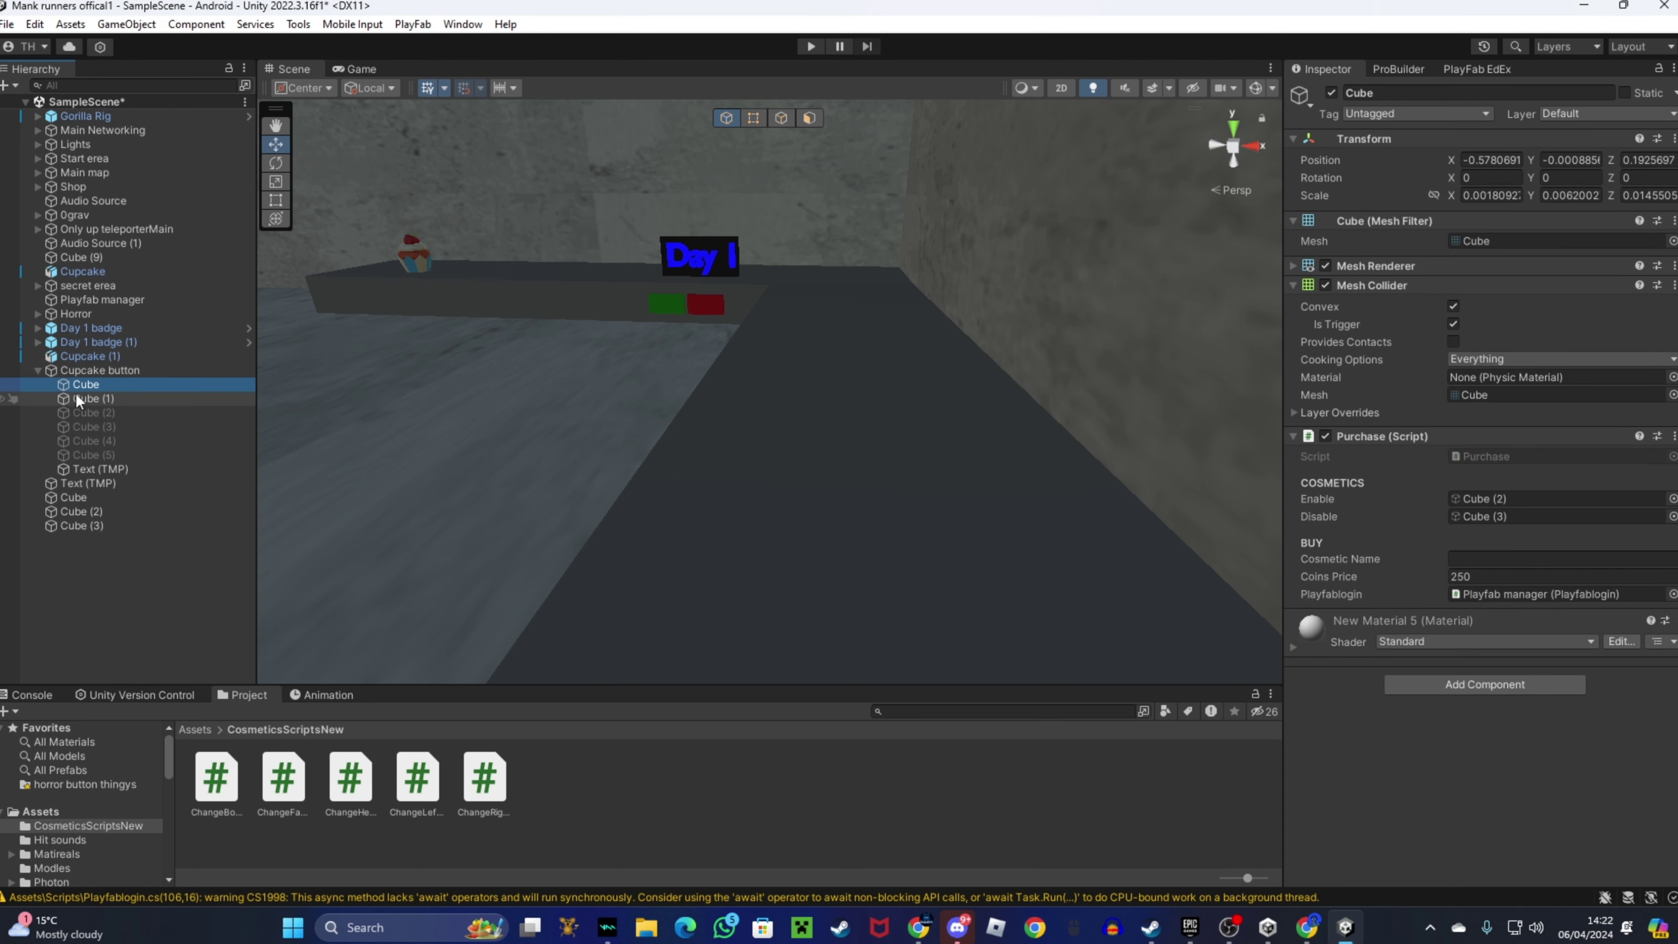